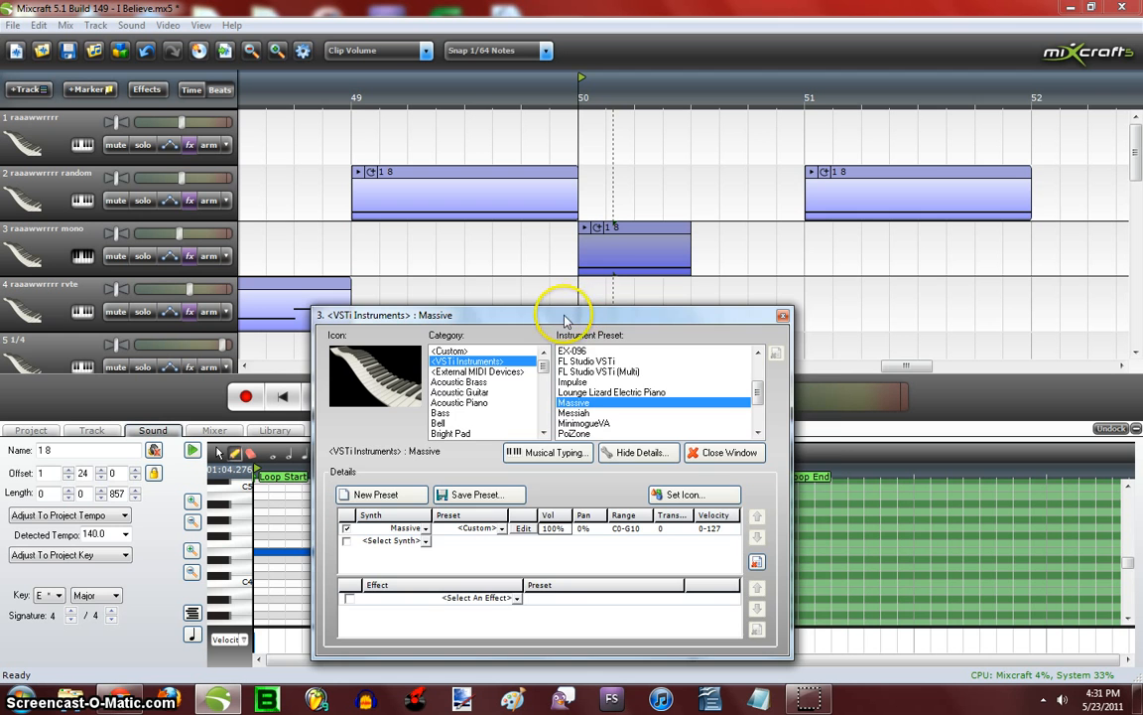
Preview the clip at bar 50 on the raaawwrrrr mono track, keeping the instrument window clear of it.
{"action": "left_click_drag", "start_coordinate": [546, 323], "coordinate": [592, 301]}
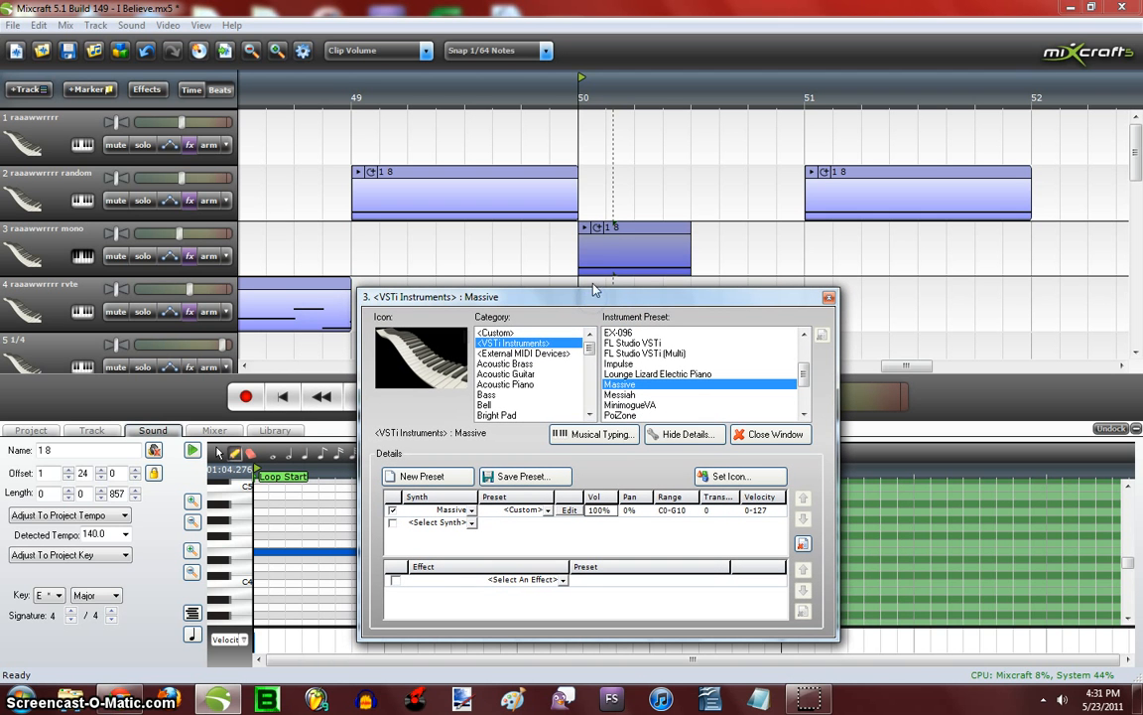
{"action": "left_click", "coordinate": [587, 236]}
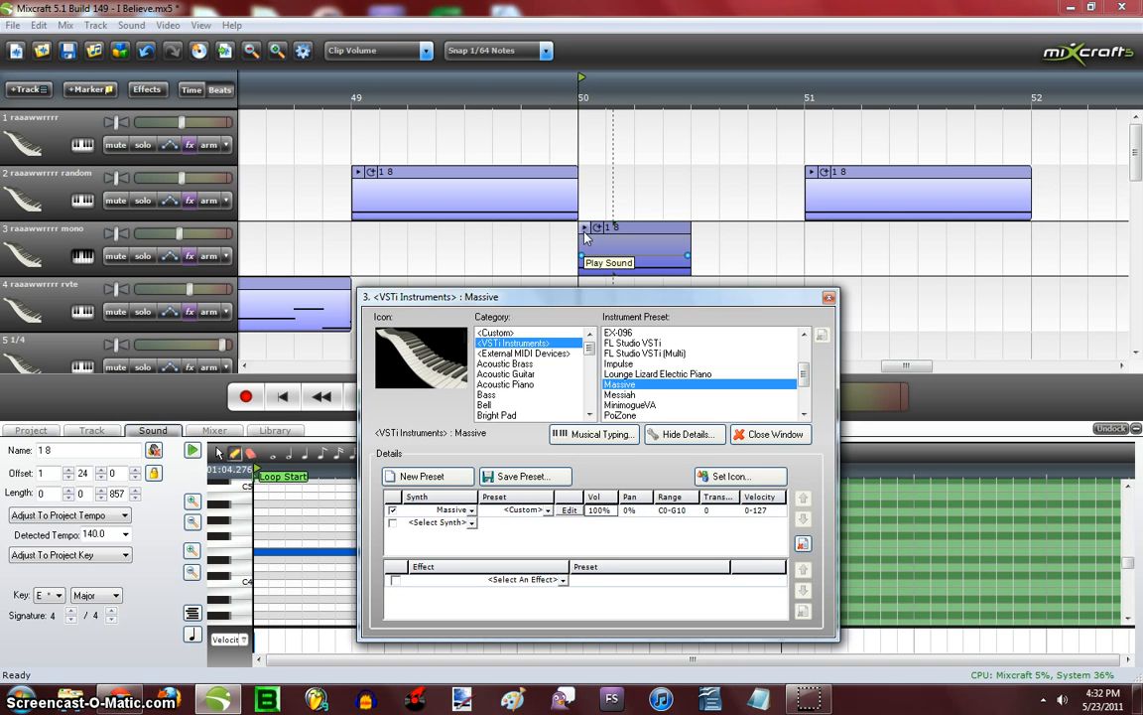
{"action": "left_click", "coordinate": [586, 236]}
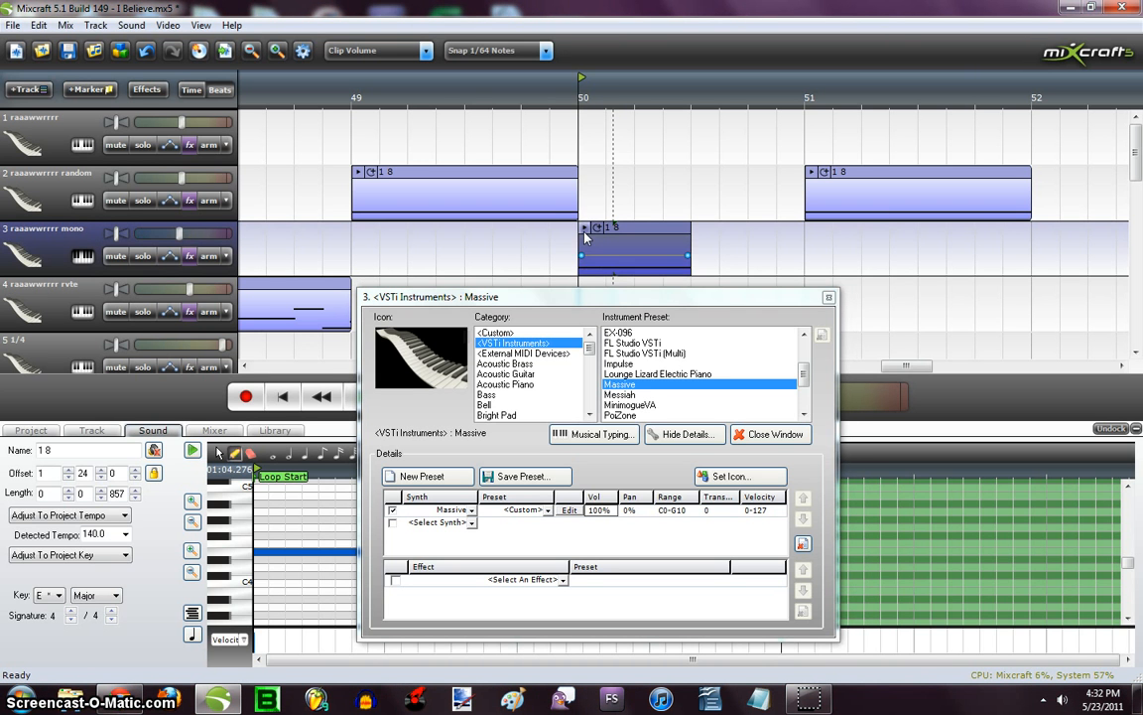
{"action": "left_click", "coordinate": [624, 226]}
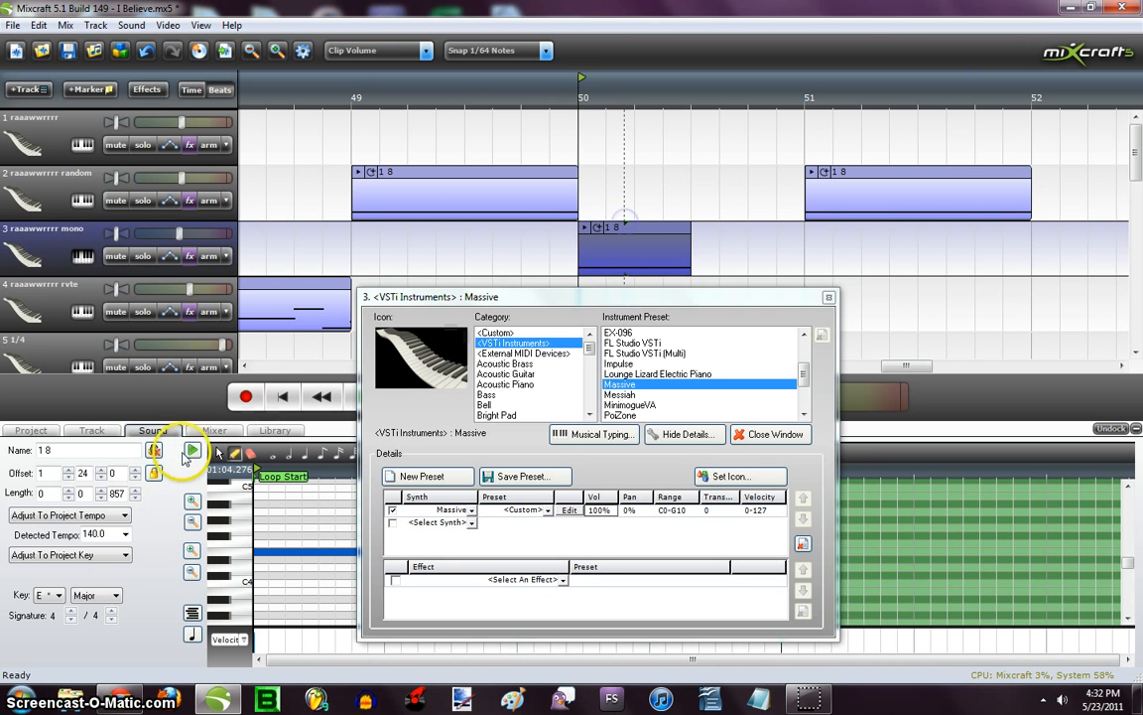
{"action": "left_click", "coordinate": [193, 450]}
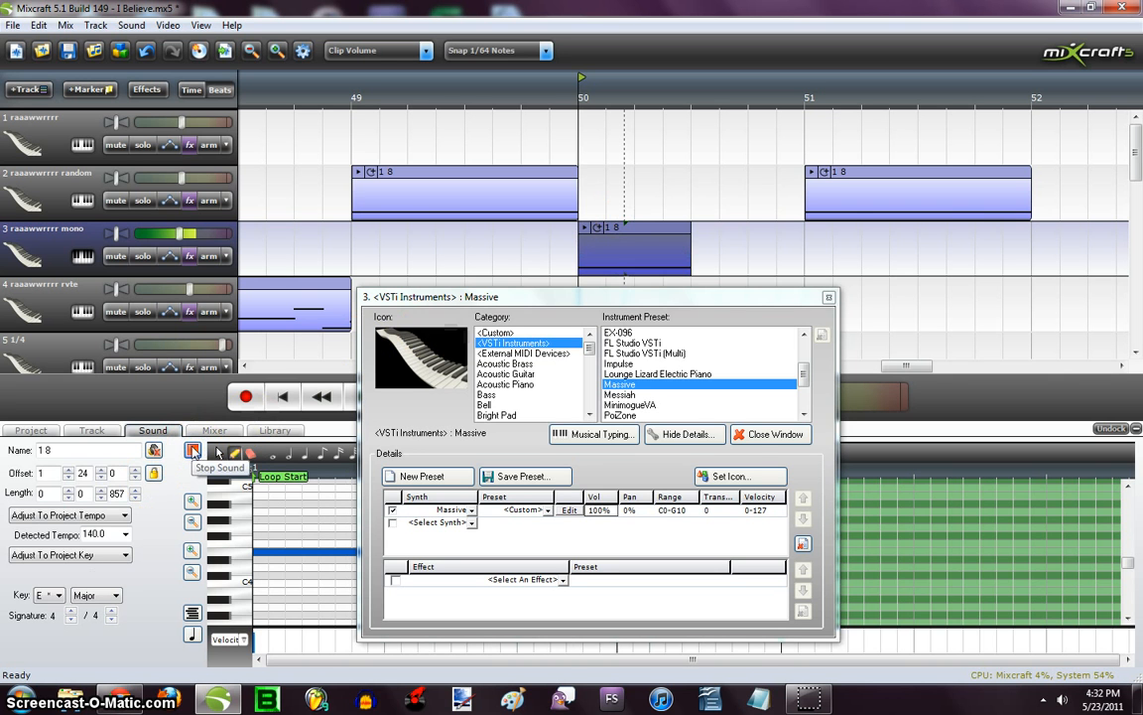
{"action": "left_click", "coordinate": [248, 473]}
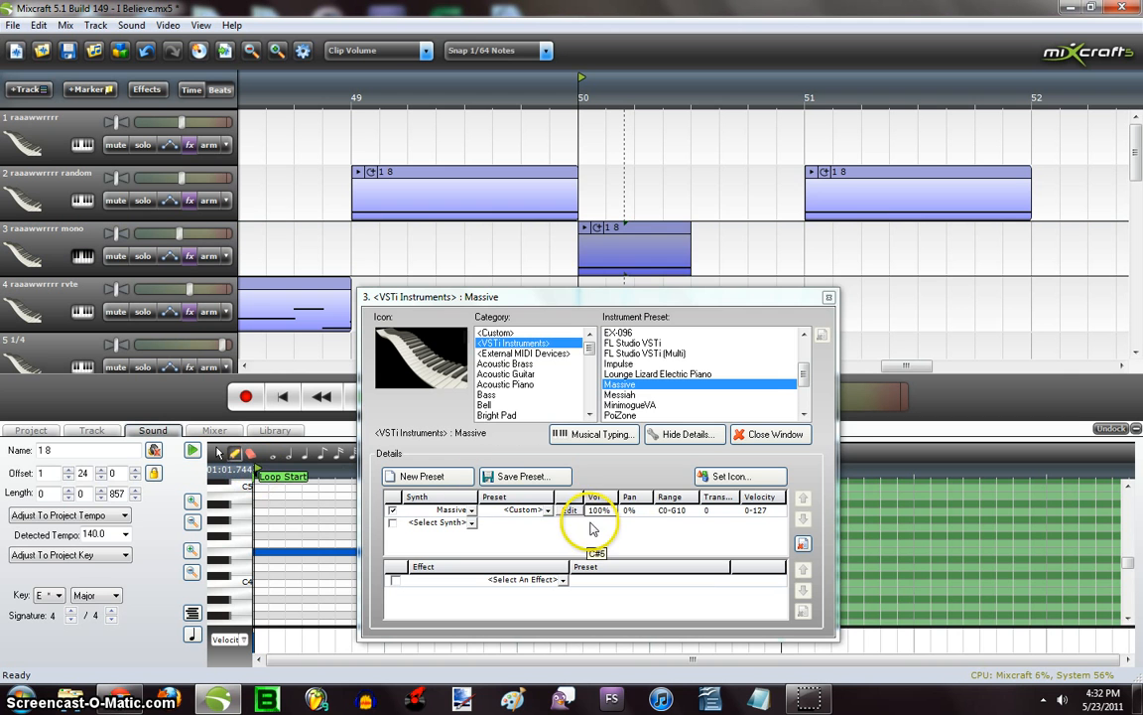
Review the effect list of the raaawwrrrr mono track and close it.
{"action": "left_click_drag", "start_coordinate": [491, 295], "coordinate": [458, 246]}
{"action": "left_click_drag", "start_coordinate": [499, 202], "coordinate": [490, 201]}
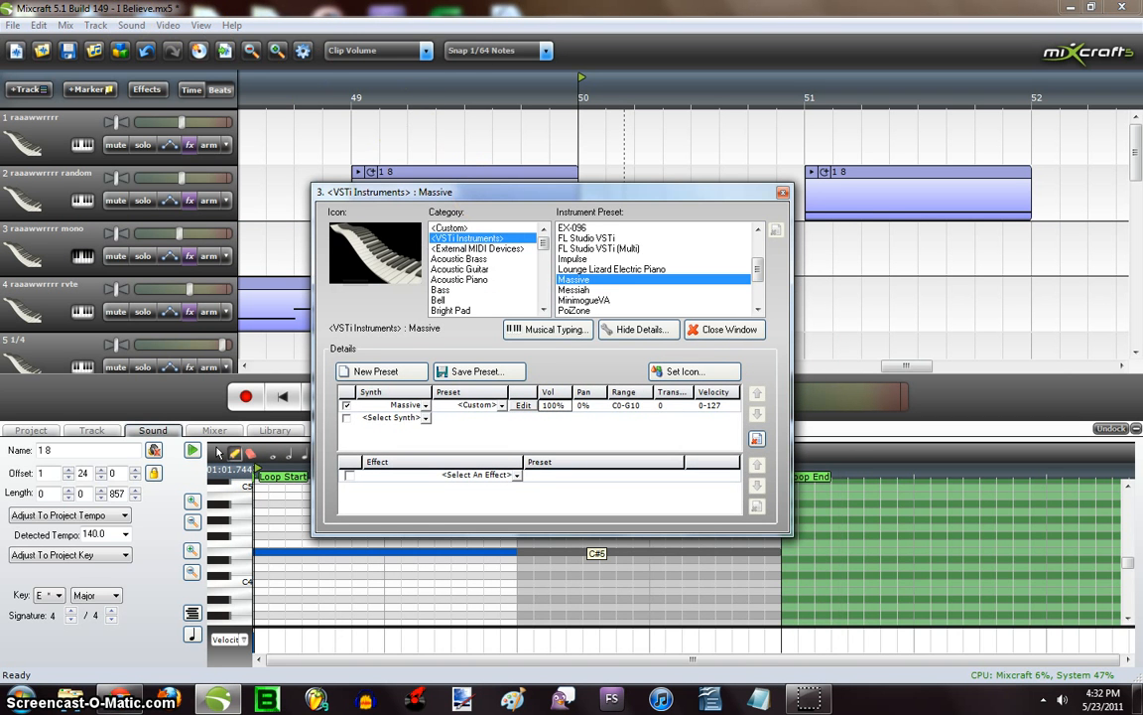
{"action": "left_click", "coordinate": [308, 183]}
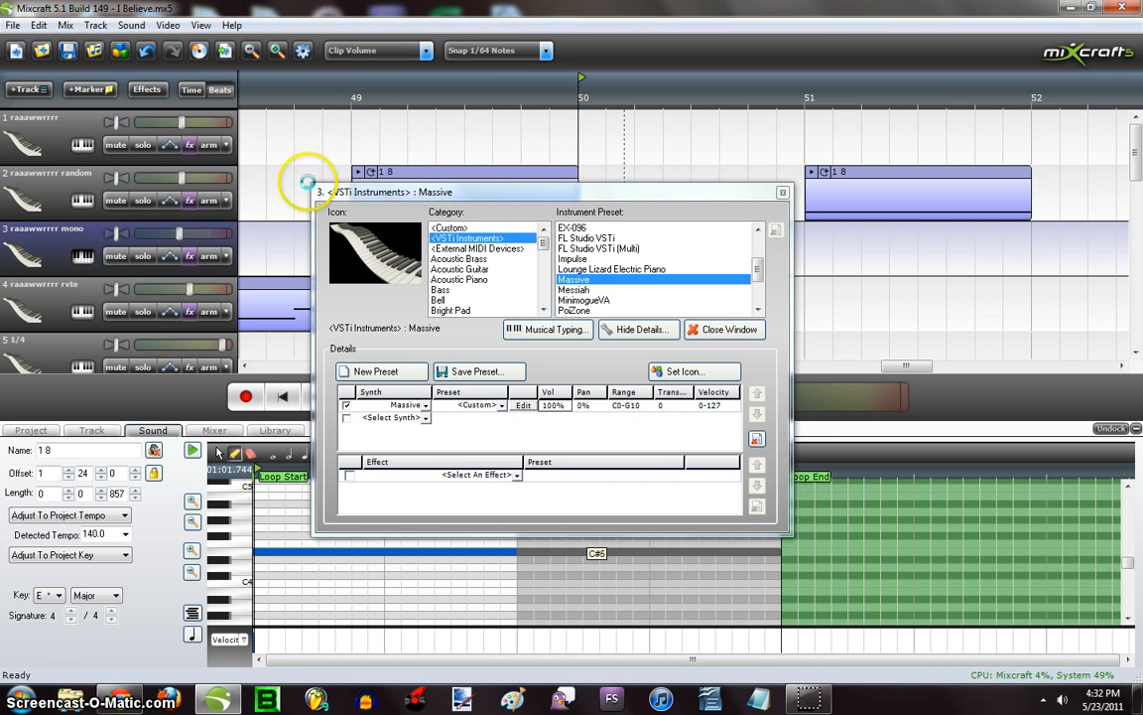
{"action": "left_click", "coordinate": [421, 193]}
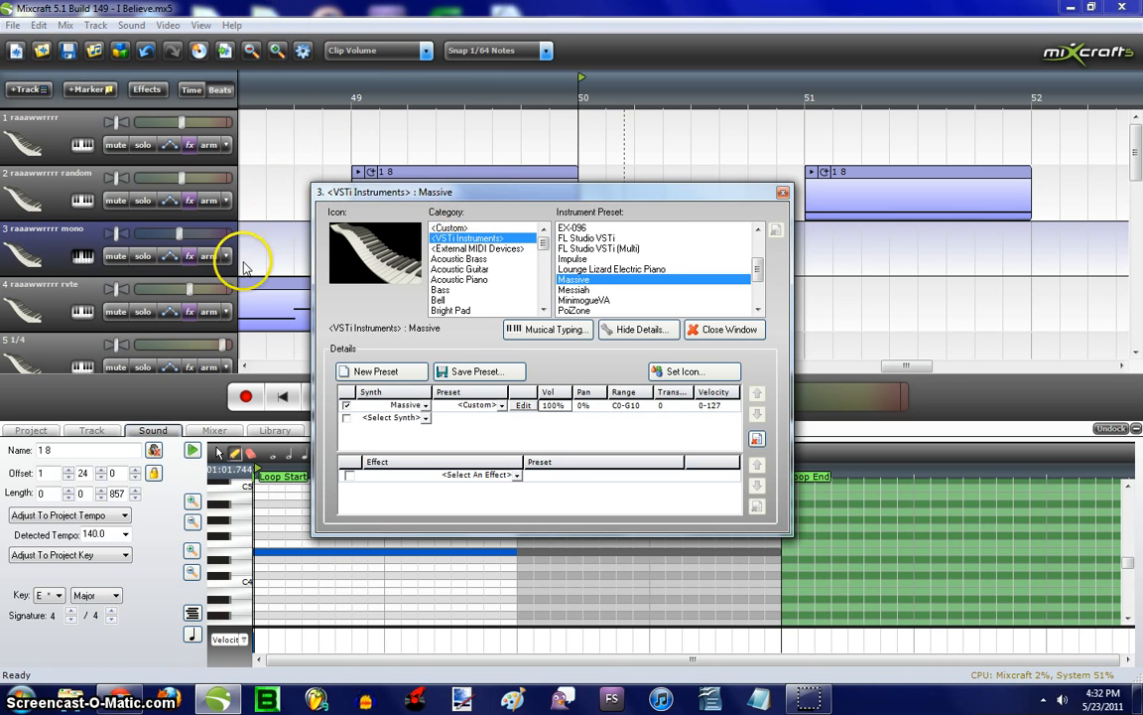
{"action": "left_click_drag", "start_coordinate": [334, 190], "coordinate": [367, 243]}
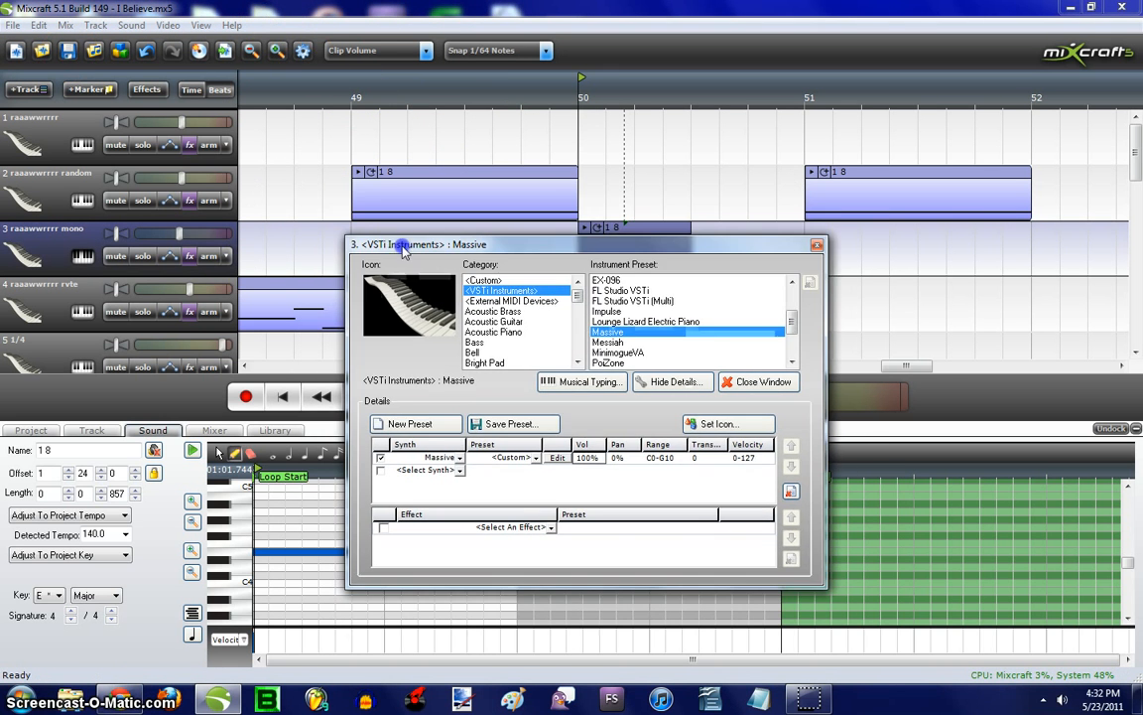
{"action": "left_click", "coordinate": [184, 257]}
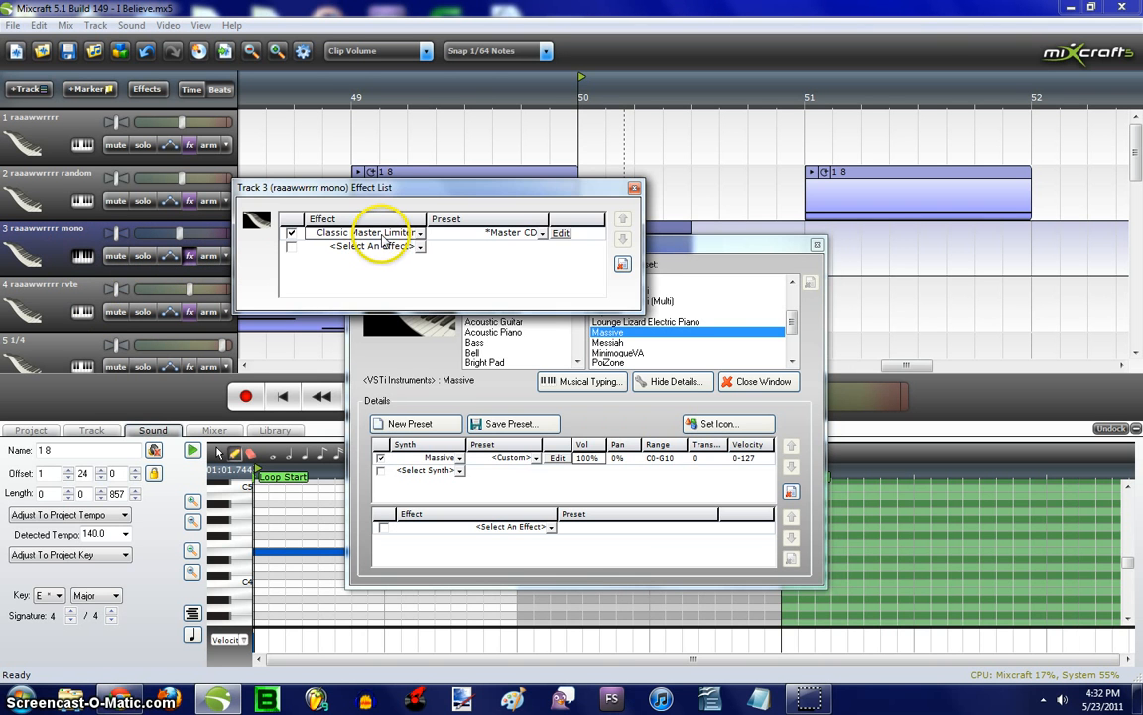
{"action": "left_click_drag", "start_coordinate": [384, 186], "coordinate": [460, 173]}
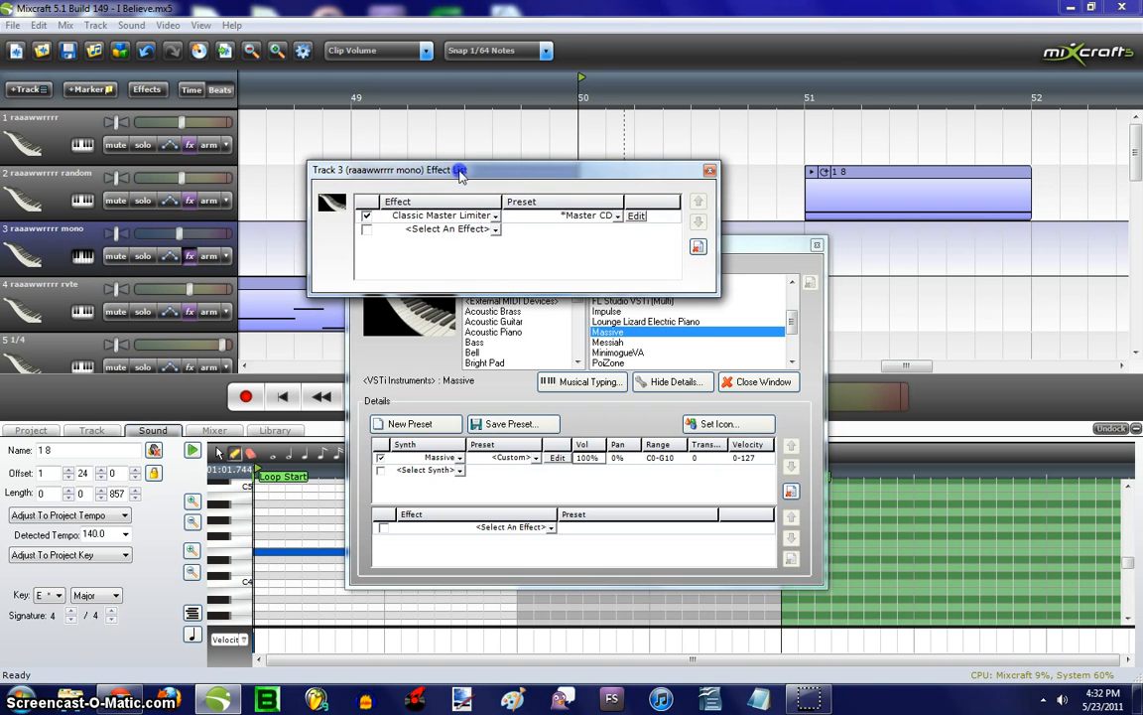
{"action": "left_click", "coordinate": [711, 174]}
Open the Massive synth editor for the raaawwrrrr mono track.
{"action": "left_click_drag", "start_coordinate": [594, 241], "coordinate": [582, 191]}
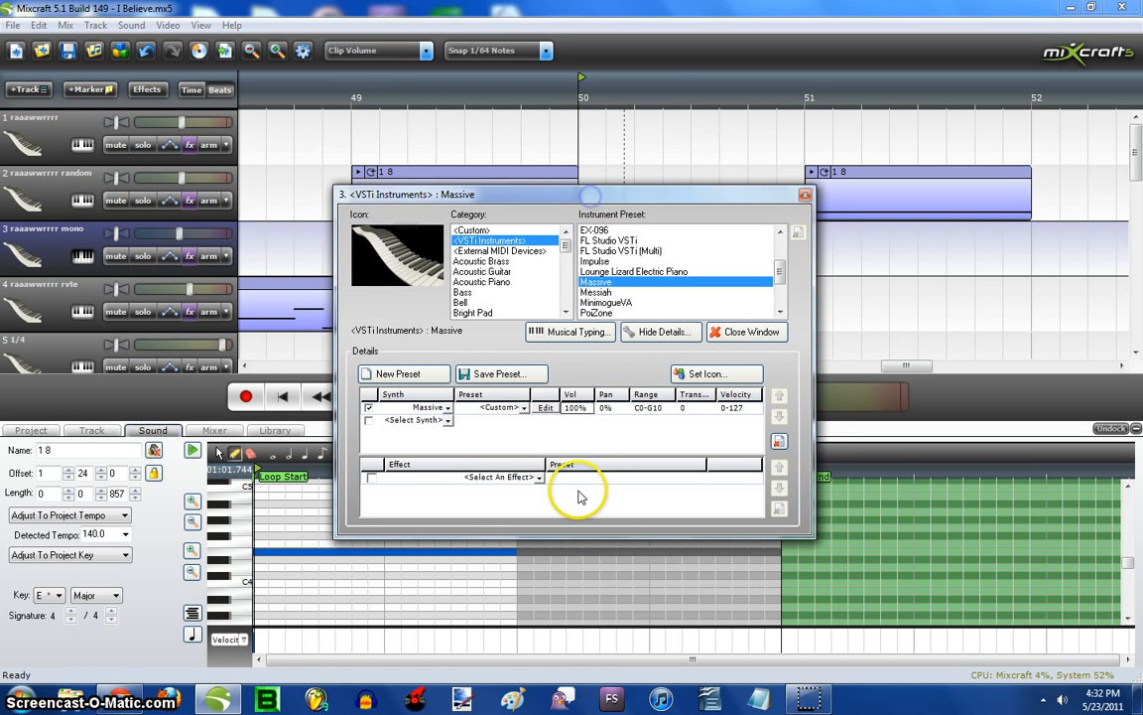
{"action": "left_click", "coordinate": [544, 408]}
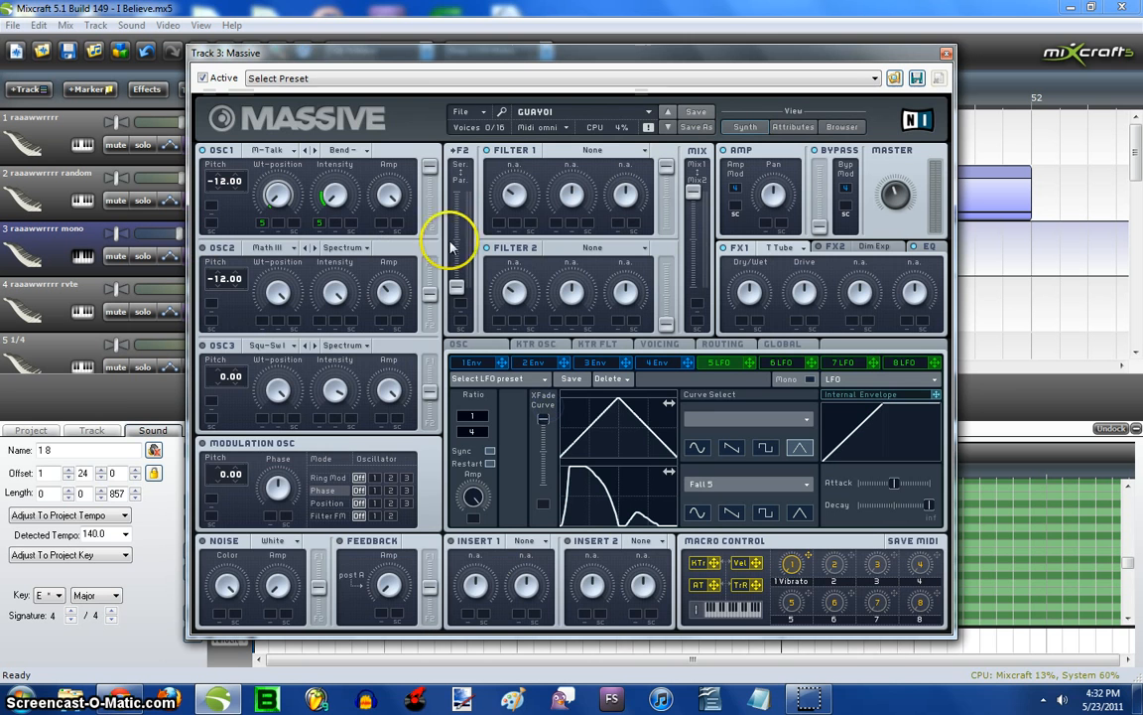
{"action": "left_click", "coordinate": [478, 114]}
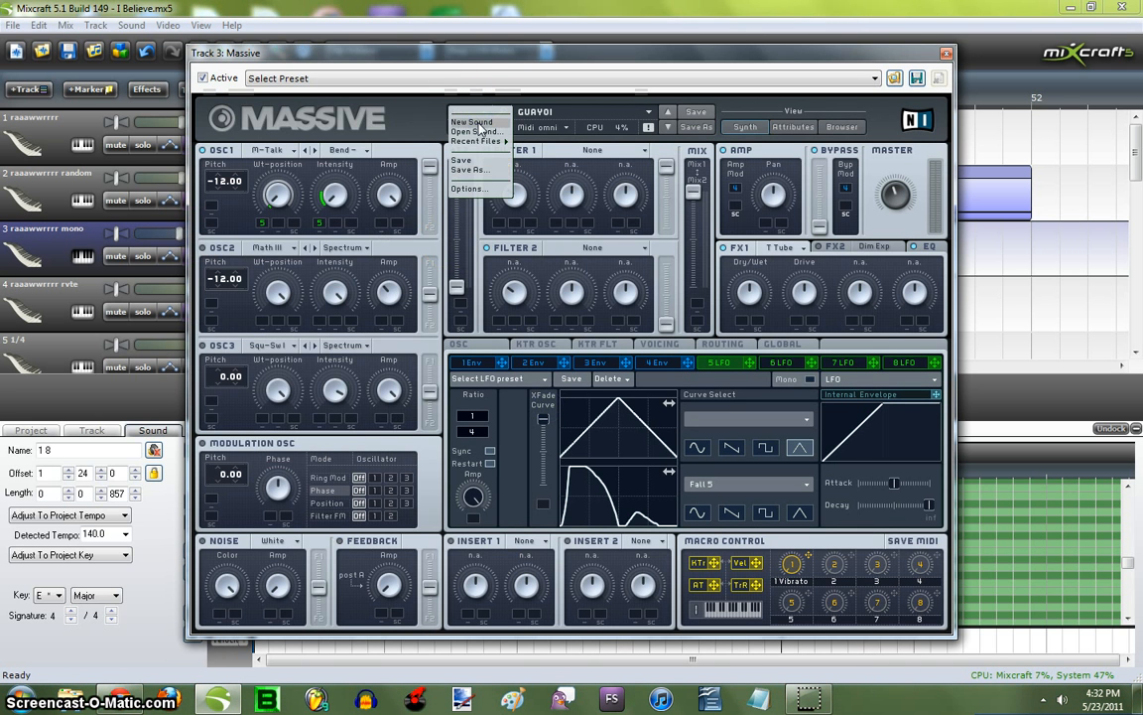
{"action": "left_click", "coordinate": [567, 110]}
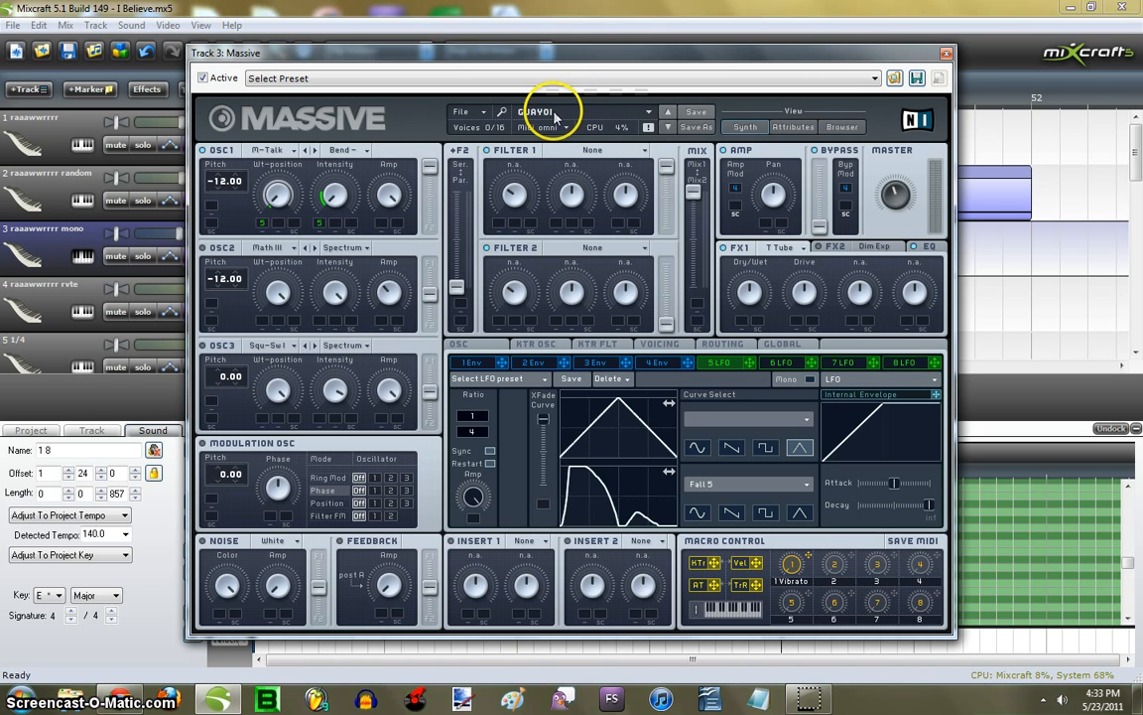
{"action": "left_click", "coordinate": [478, 118]}
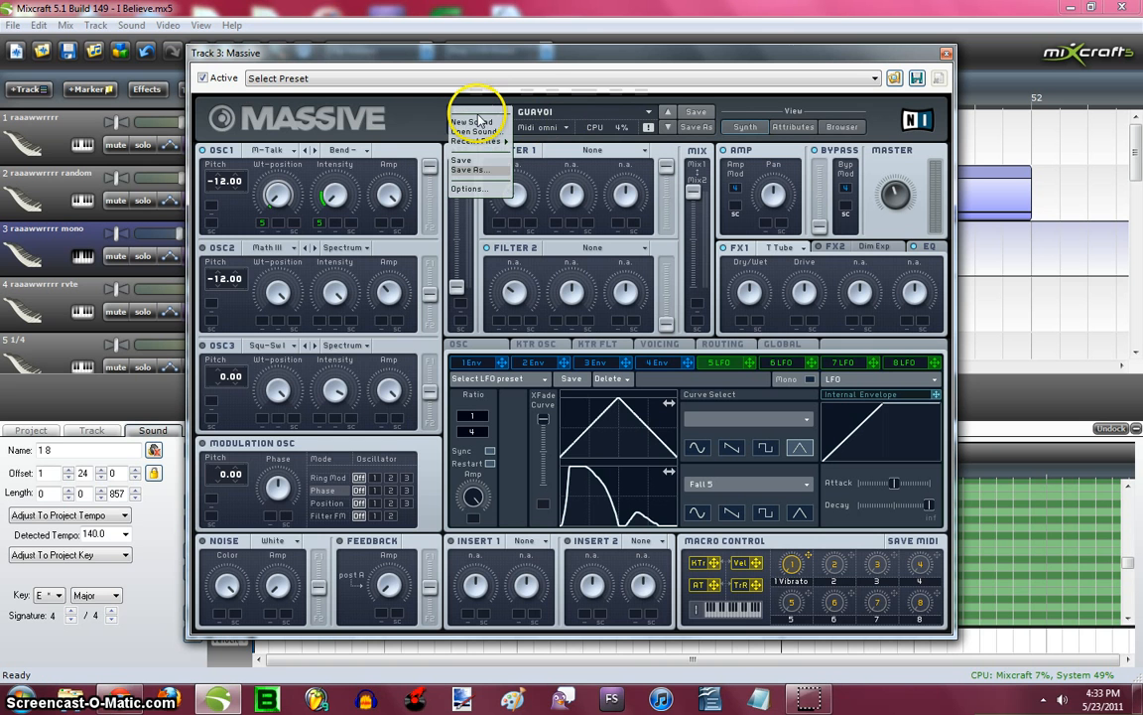
{"action": "left_click", "coordinate": [461, 61]}
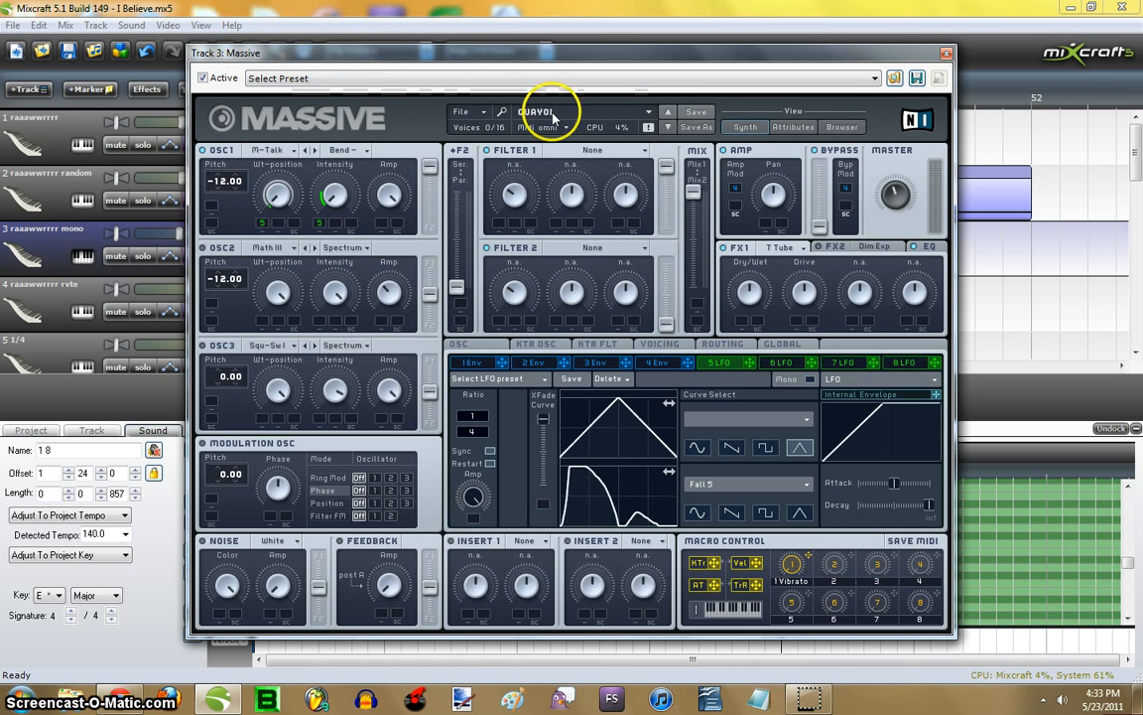
Create a new sound in Massive and switch off Filter 1 and Filter 2.
{"action": "left_click", "coordinate": [465, 113]}
{"action": "left_click", "coordinate": [481, 121]}
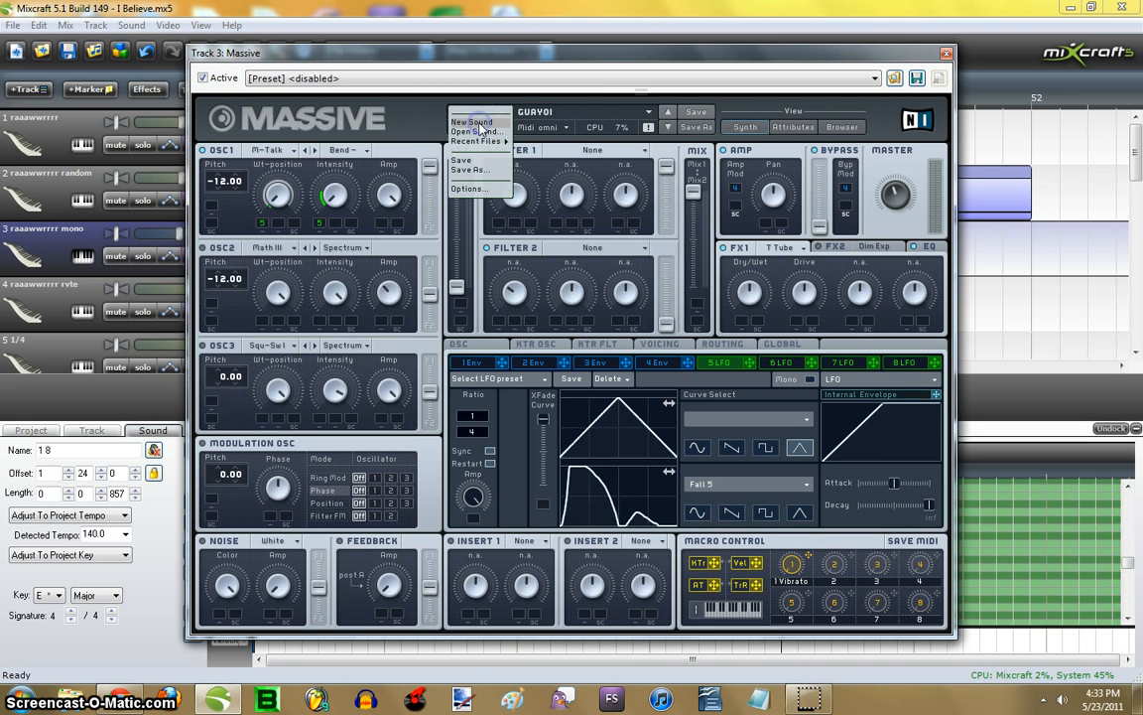
{"action": "left_click", "coordinate": [480, 122]}
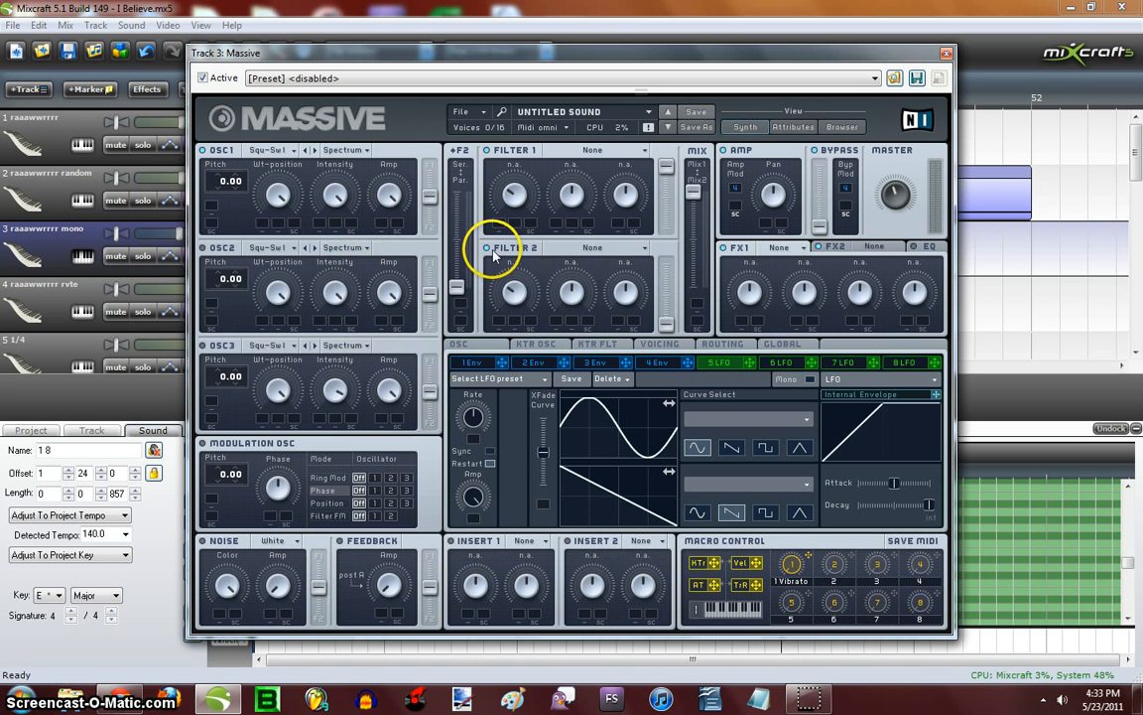
{"action": "left_click", "coordinate": [496, 151]}
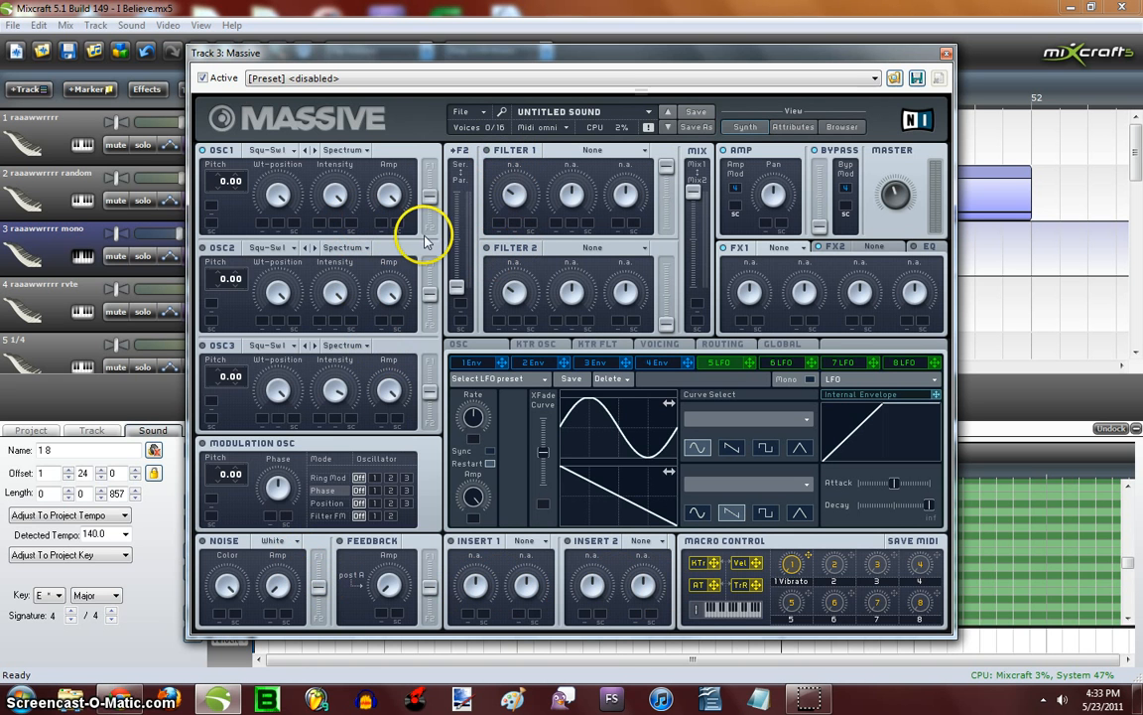
Set the OSC1 wavetable to Modern Talking and preview the clip with it.
{"action": "left_click", "coordinate": [292, 151]}
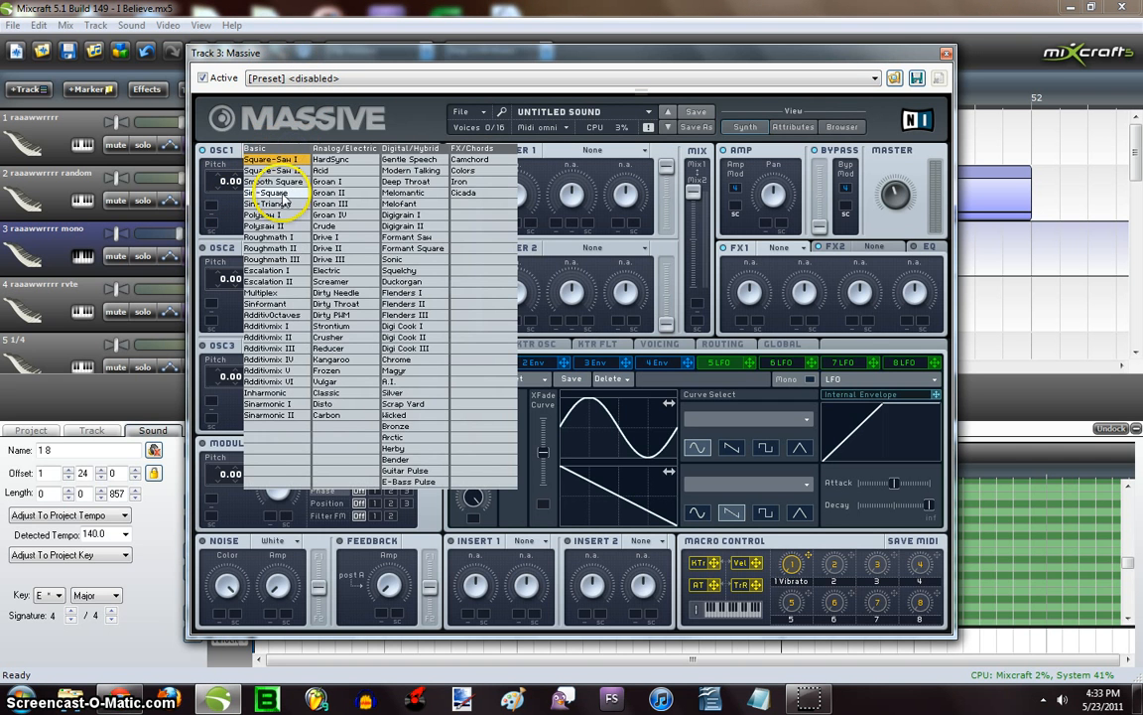
{"action": "left_click", "coordinate": [411, 171]}
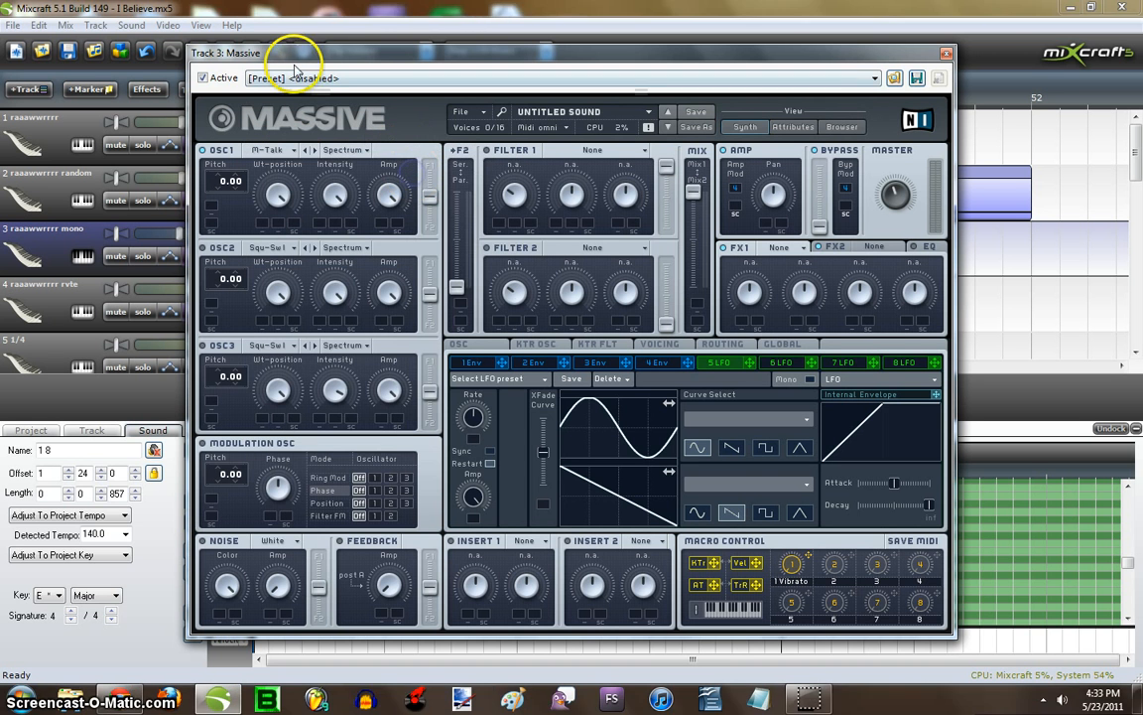
{"action": "left_click_drag", "start_coordinate": [288, 57], "coordinate": [383, 86]}
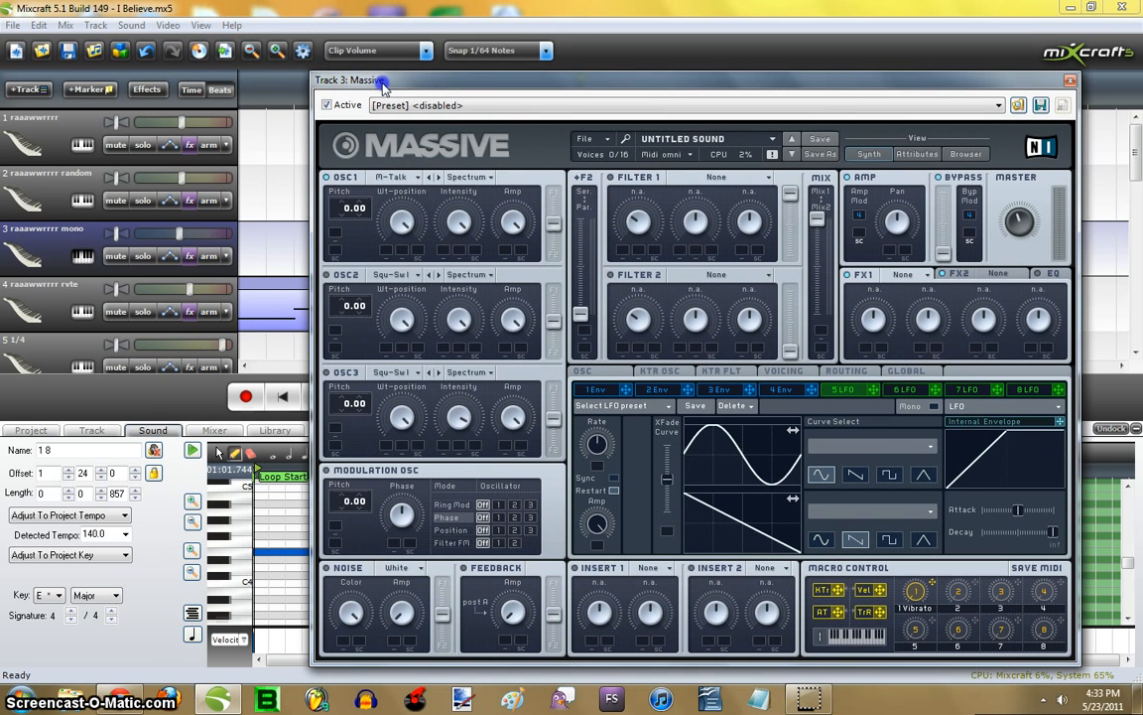
{"action": "left_click", "coordinate": [194, 450]}
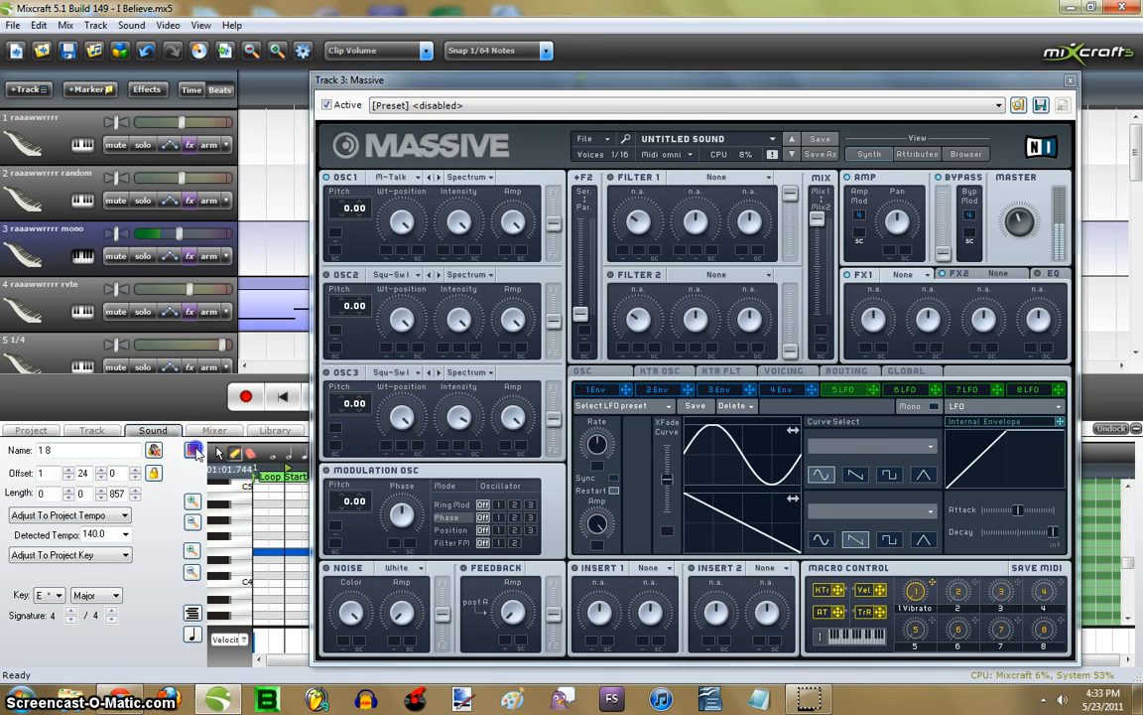
{"action": "left_click", "coordinate": [195, 450]}
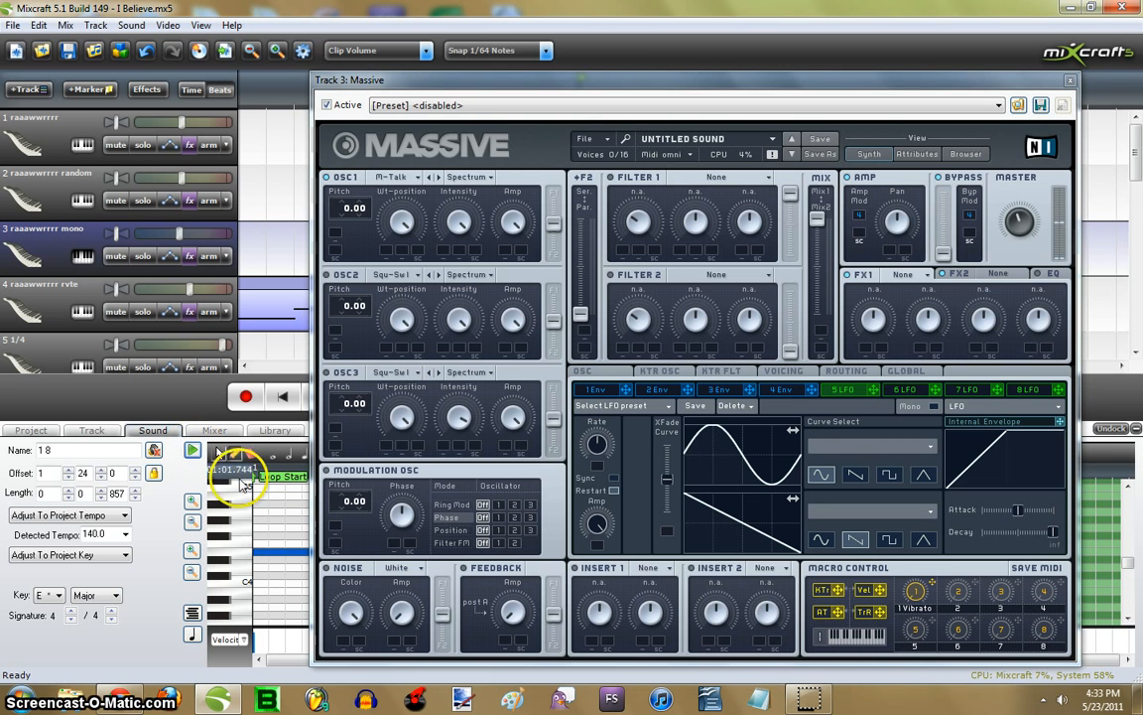
{"action": "left_click", "coordinate": [256, 475]}
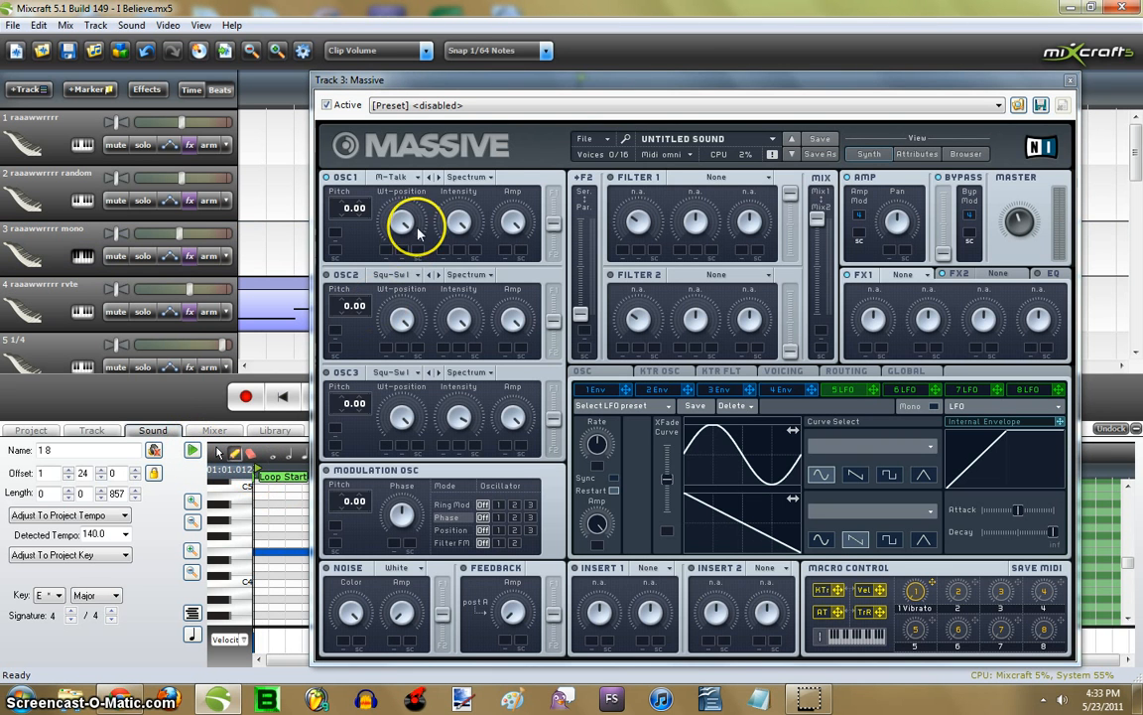
Set the OSC1 pitch to -12.00 and preview the clip again.
{"action": "left_click_drag", "start_coordinate": [343, 206], "coordinate": [347, 231]}
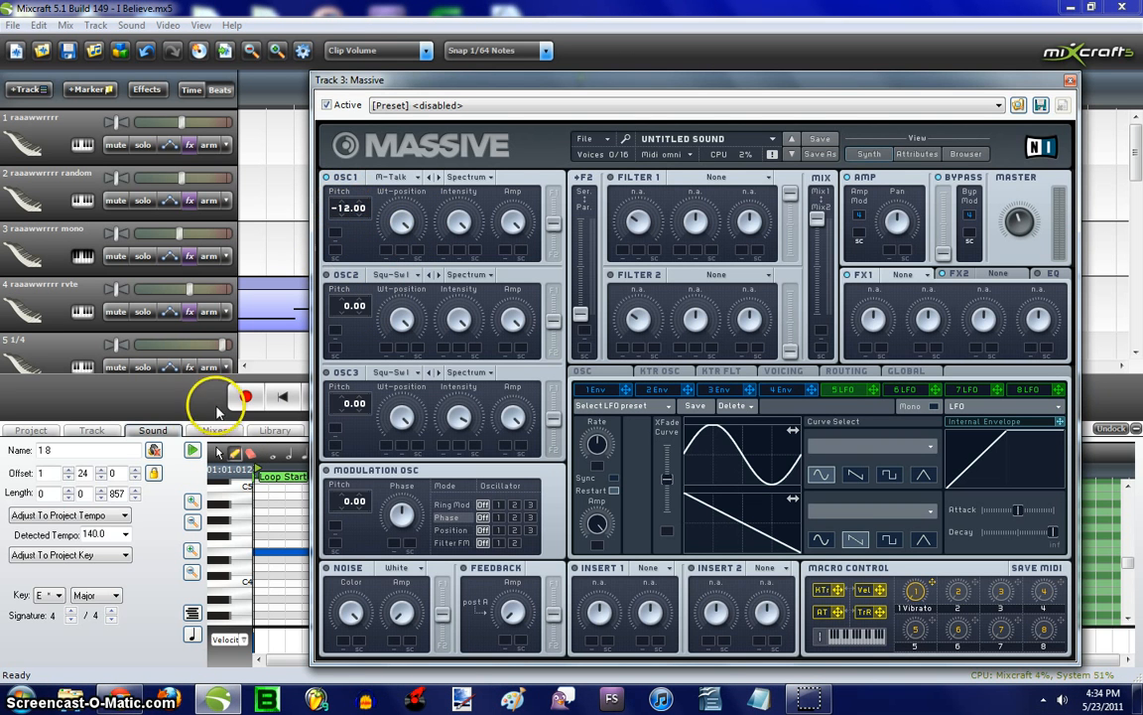
{"action": "left_click", "coordinate": [192, 452]}
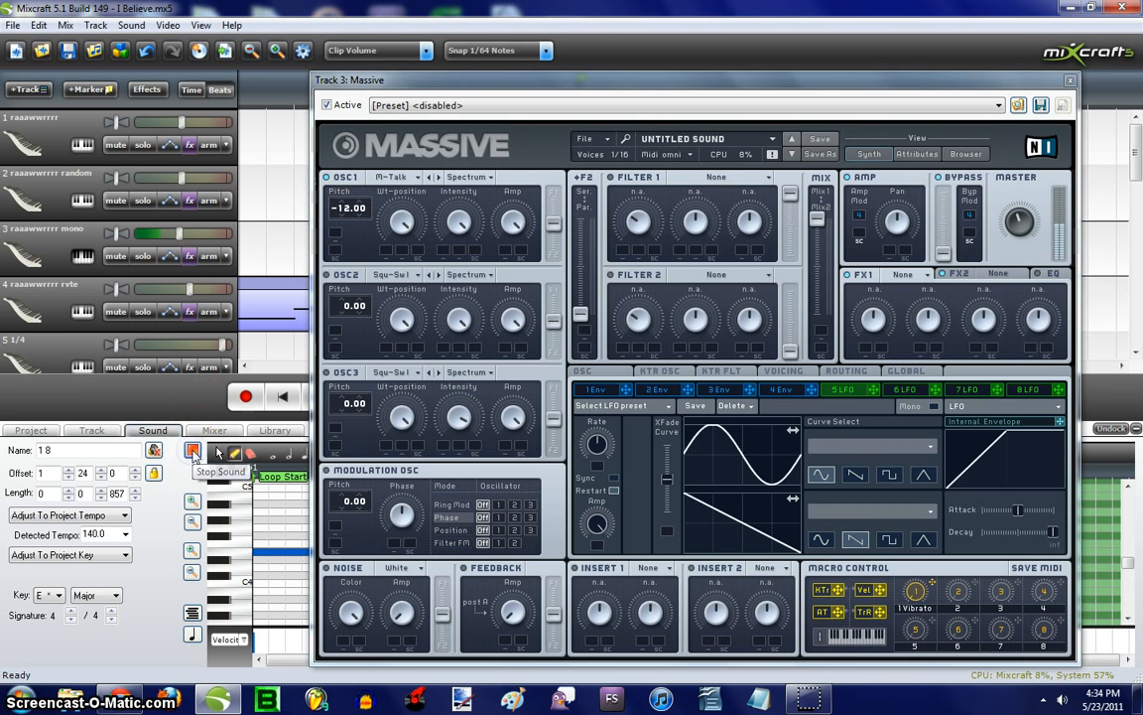
{"action": "left_click", "coordinate": [194, 454]}
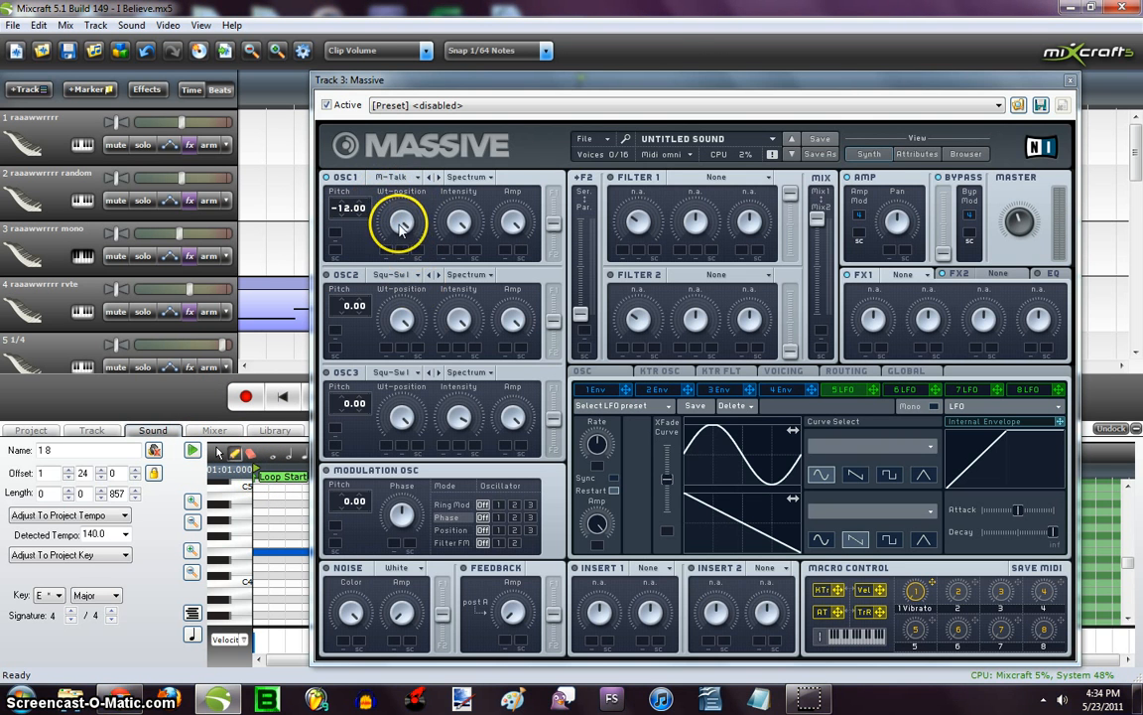
Turn OSC1's Wt-position and Intensity fully down, previewing the clip to hear how the two knobs affect the sound.
{"action": "left_click", "coordinate": [457, 224]}
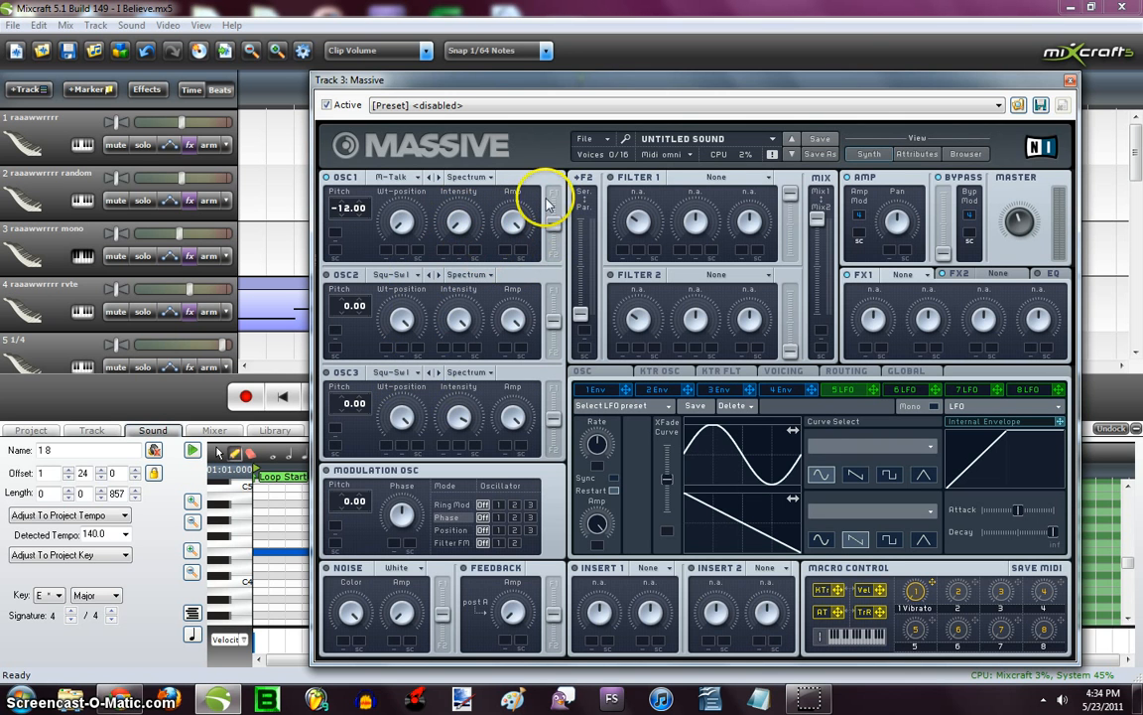
{"action": "left_click", "coordinate": [195, 451]}
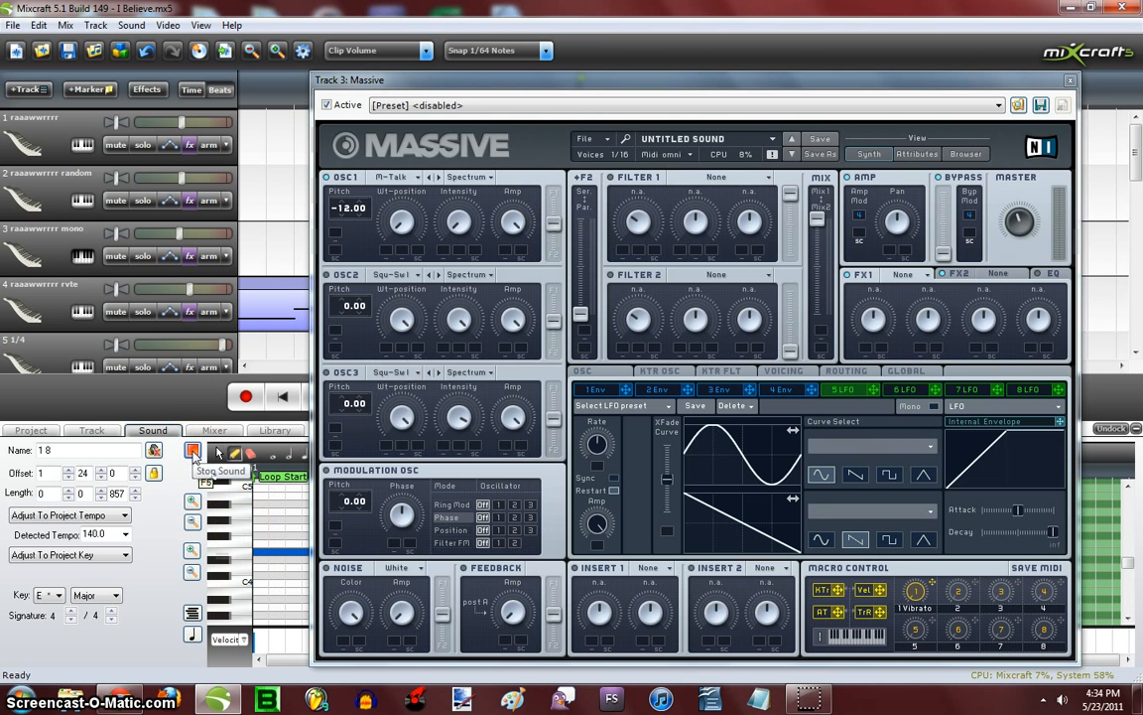
{"action": "left_click", "coordinate": [194, 452]}
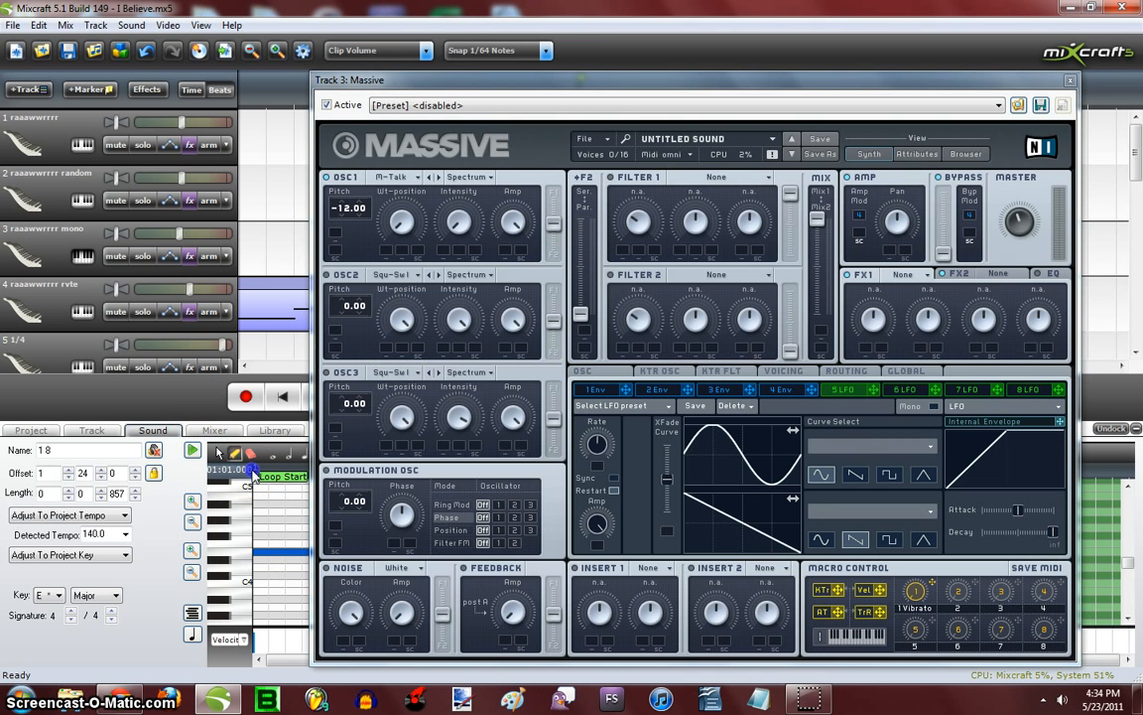
{"action": "left_click", "coordinate": [193, 451]}
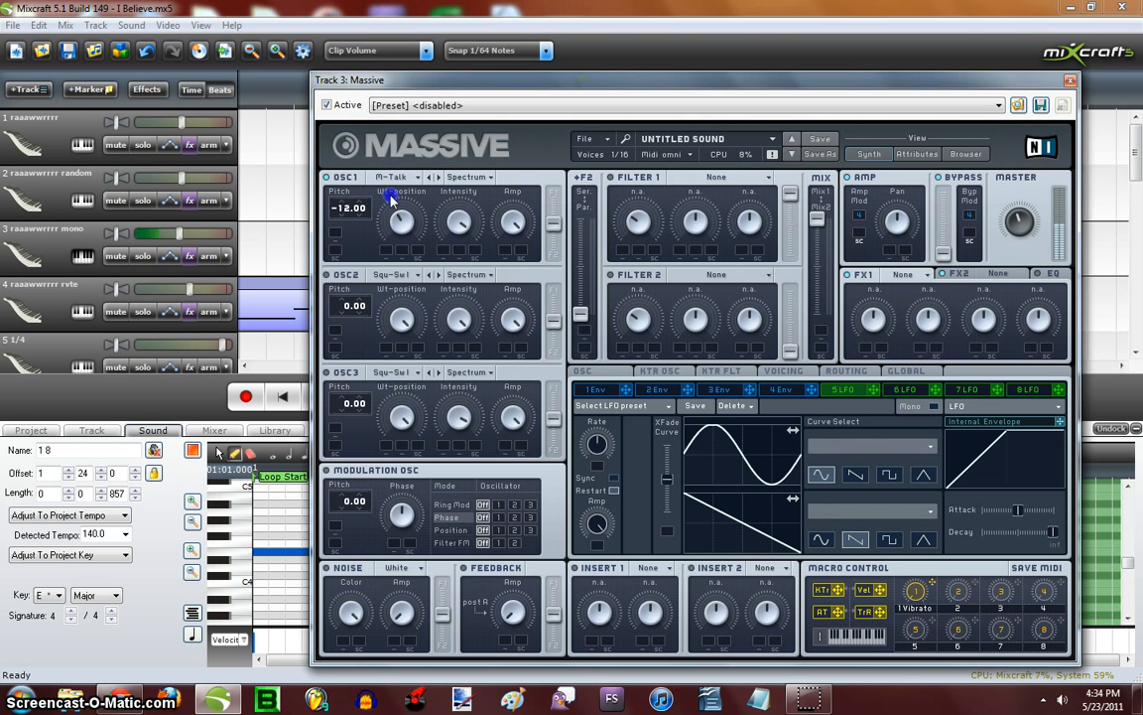
{"action": "left_click", "coordinate": [456, 220]}
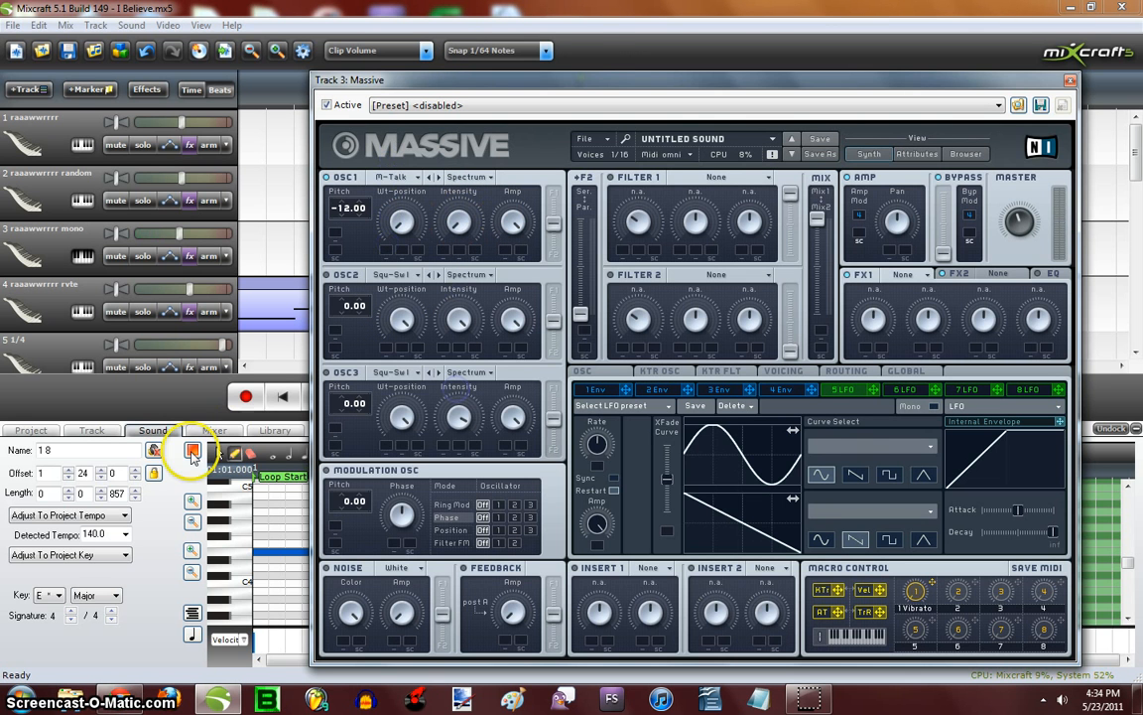
Stop the clip preview, return to the clip's start and switch the OSC1 mode from Spectrum to Bend -.
{"action": "left_click", "coordinate": [191, 454]}
{"action": "left_click", "coordinate": [256, 474]}
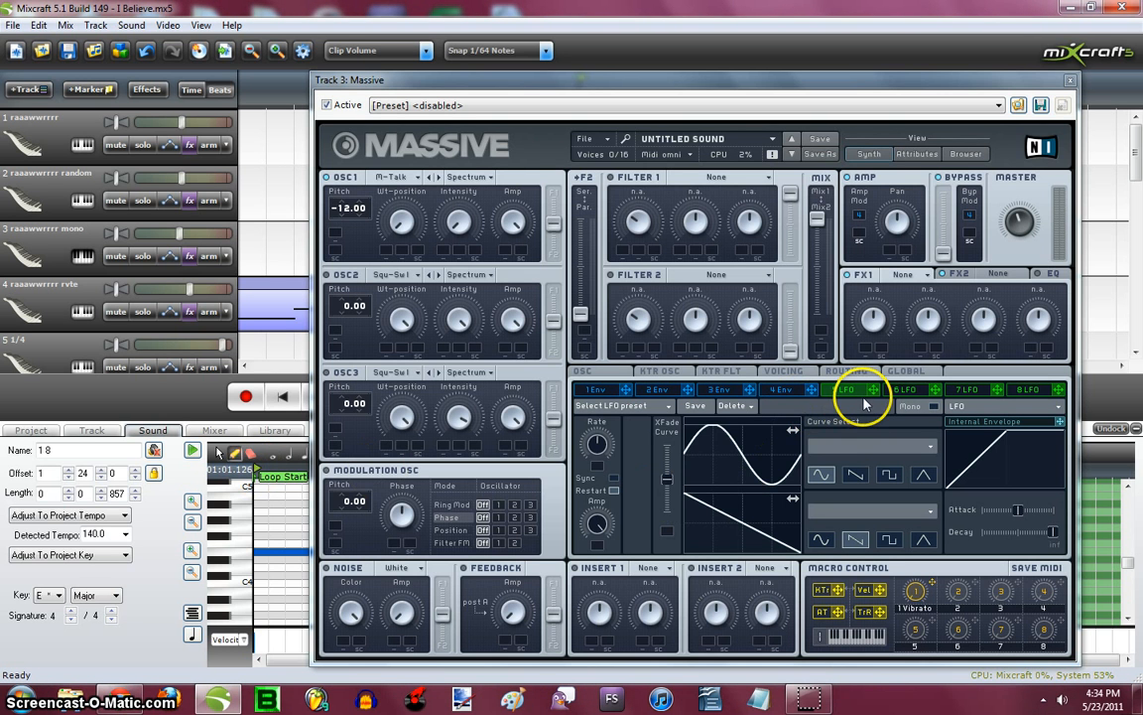
{"action": "left_click", "coordinate": [491, 181]}
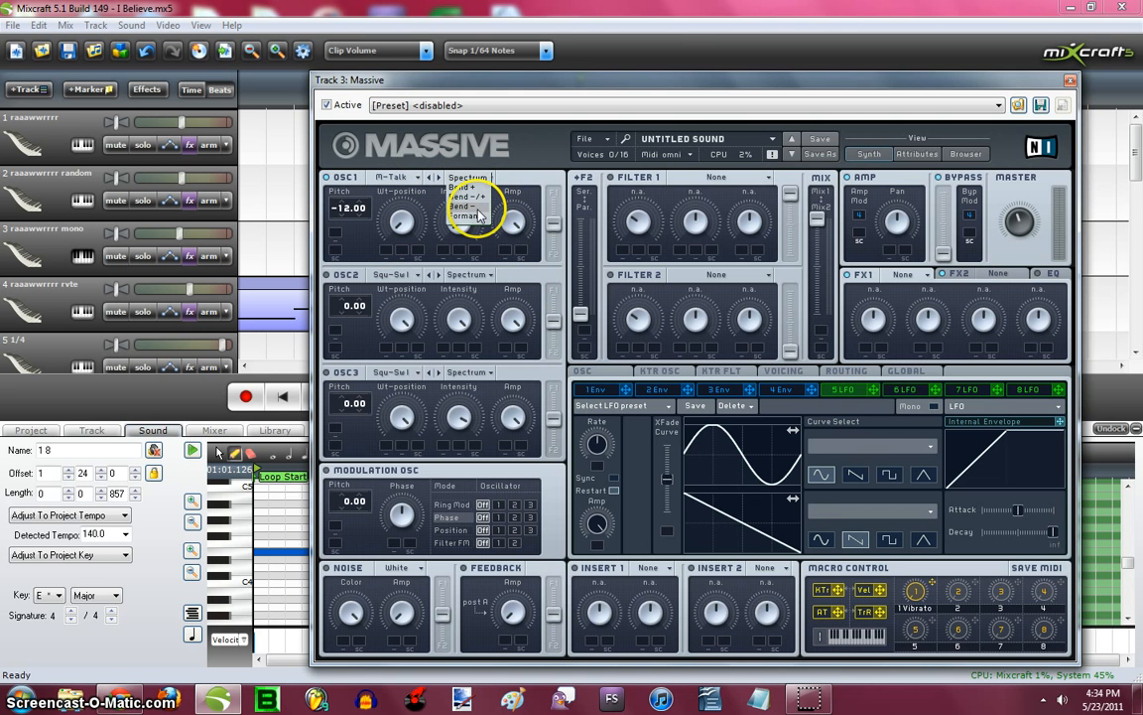
{"action": "left_click", "coordinate": [478, 211]}
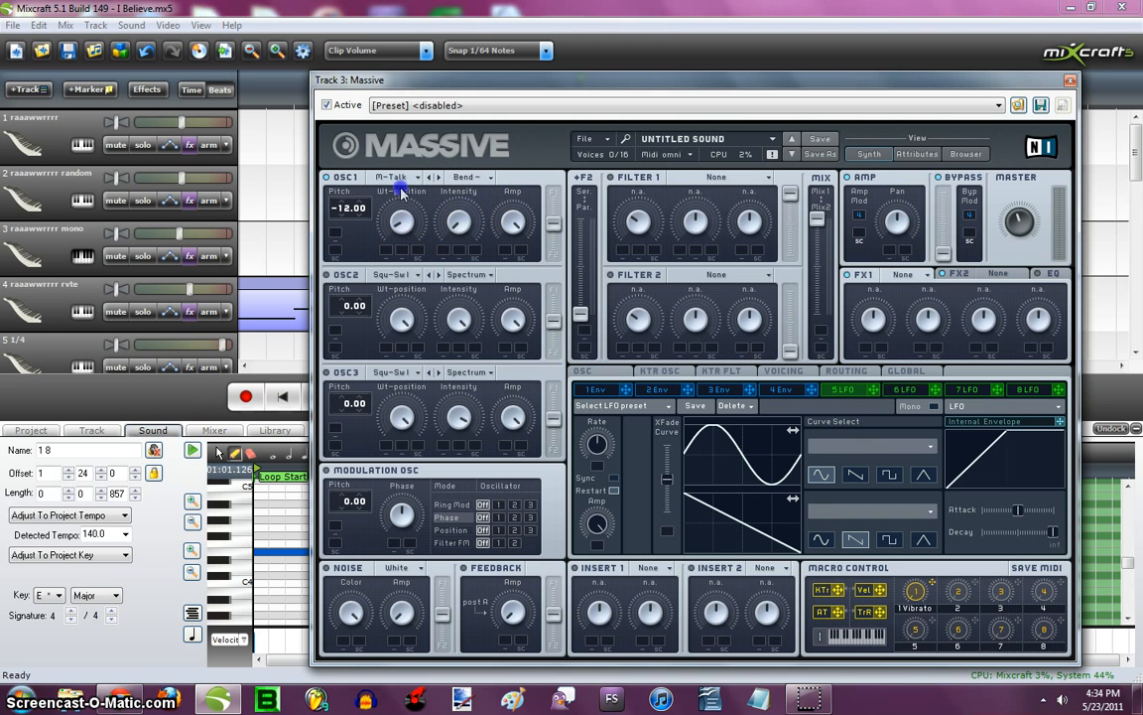
Preview the clip while varying OSC1's Wt-position and Intensity in Bend - mode, and turn both knobs fully down again.
{"action": "left_click", "coordinate": [192, 452]}
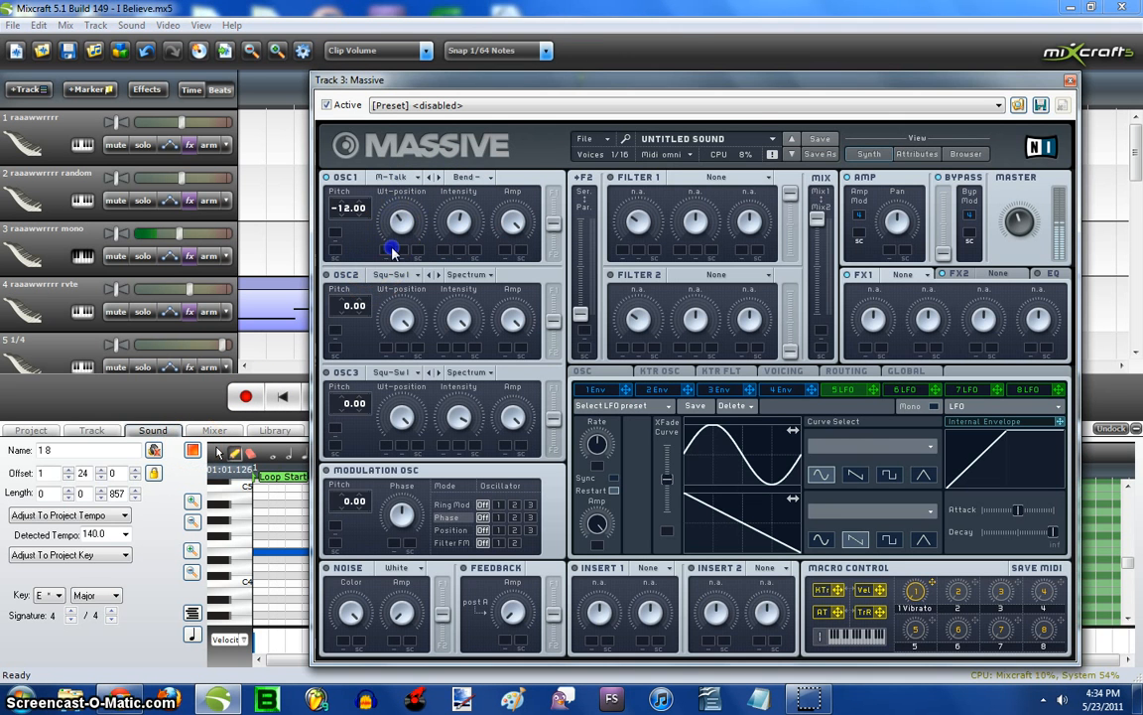
{"action": "left_click", "coordinate": [192, 452]}
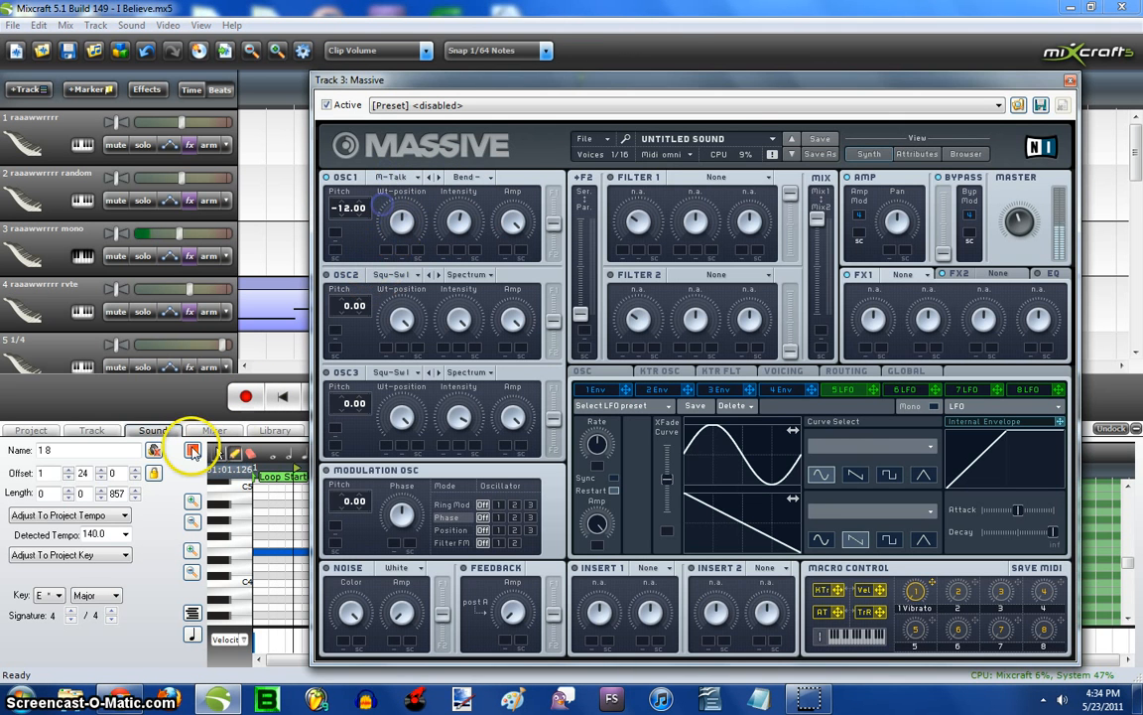
{"action": "left_click", "coordinate": [255, 470]}
{"action": "left_click_drag", "start_coordinate": [401, 225], "coordinate": [401, 307]}
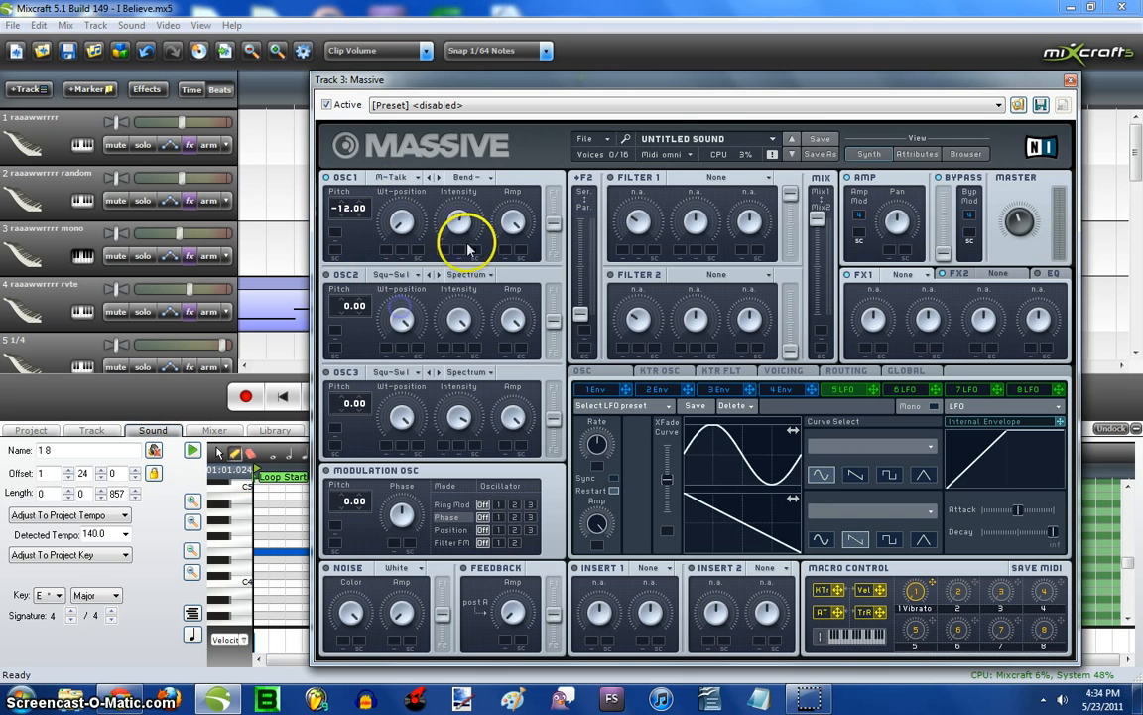
{"action": "left_click_drag", "start_coordinate": [460, 227], "coordinate": [460, 281]}
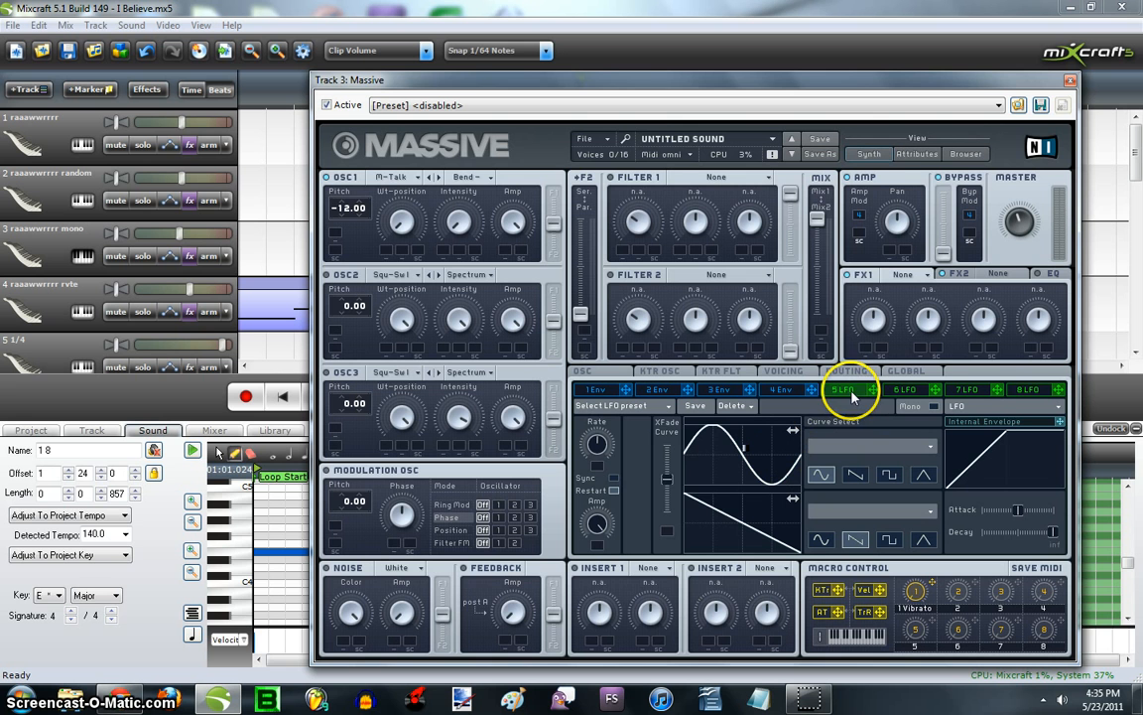
Sync LFO 5 to tempo, set its XFade Curve fully to the upper curve and make that curve a triangle.
{"action": "left_click", "coordinate": [1031, 389]}
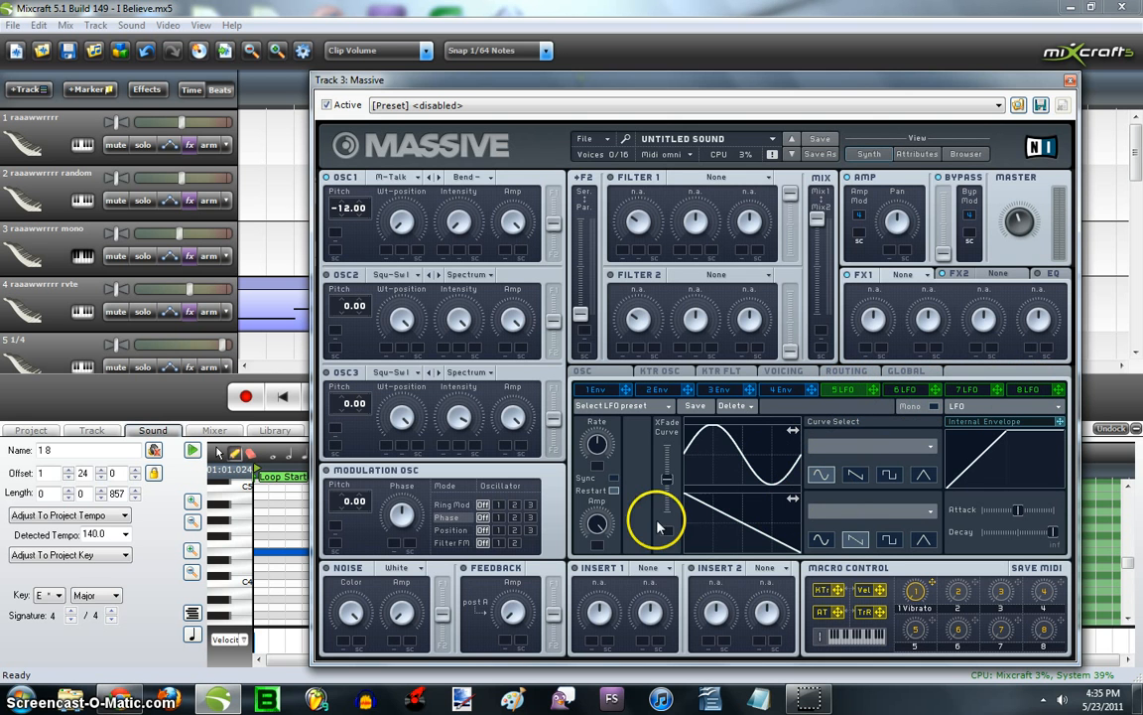
{"action": "left_click", "coordinate": [613, 474]}
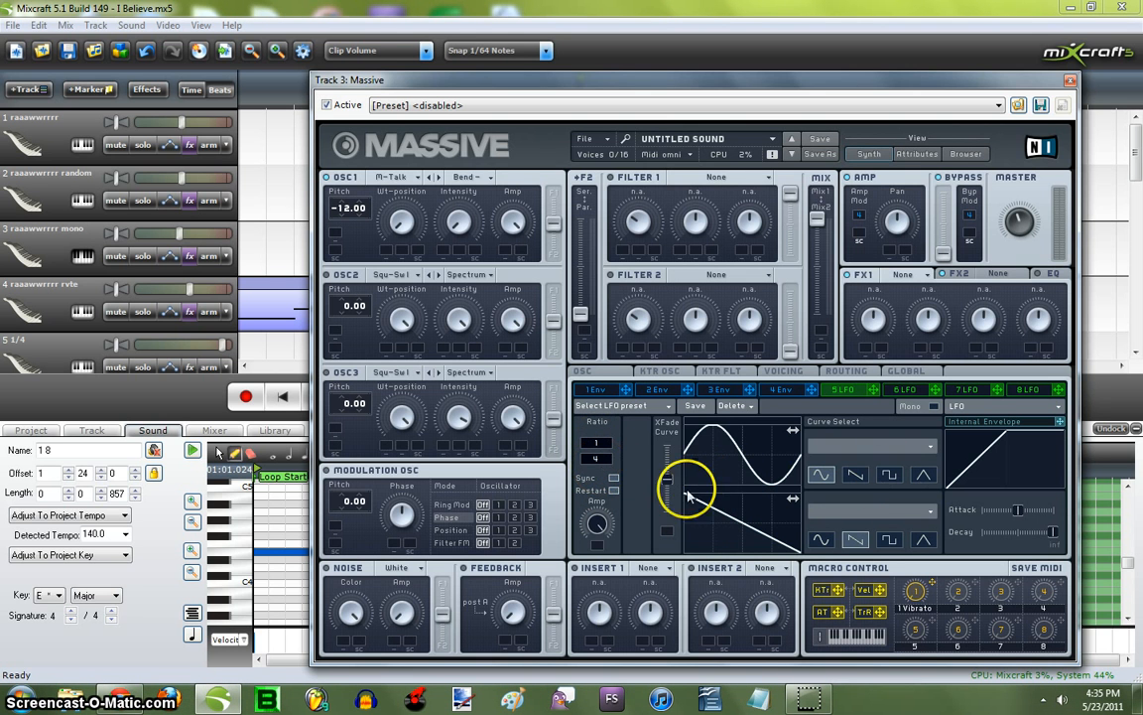
{"action": "left_click_drag", "start_coordinate": [667, 474], "coordinate": [668, 434]}
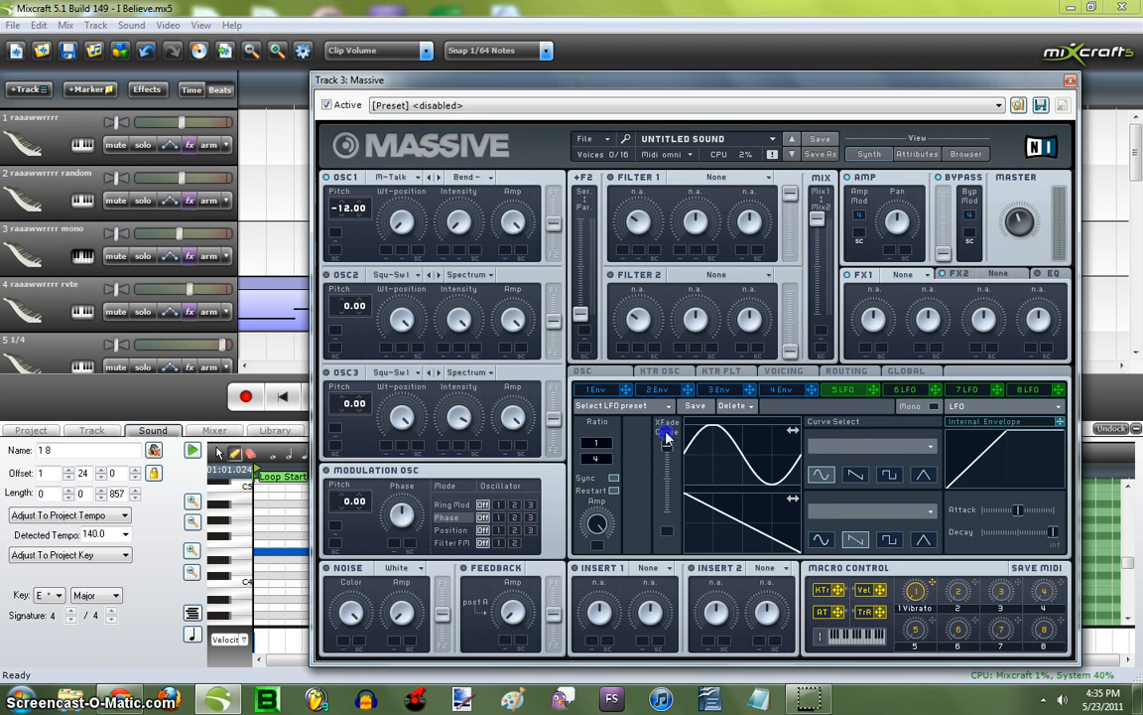
{"action": "left_click", "coordinate": [922, 478]}
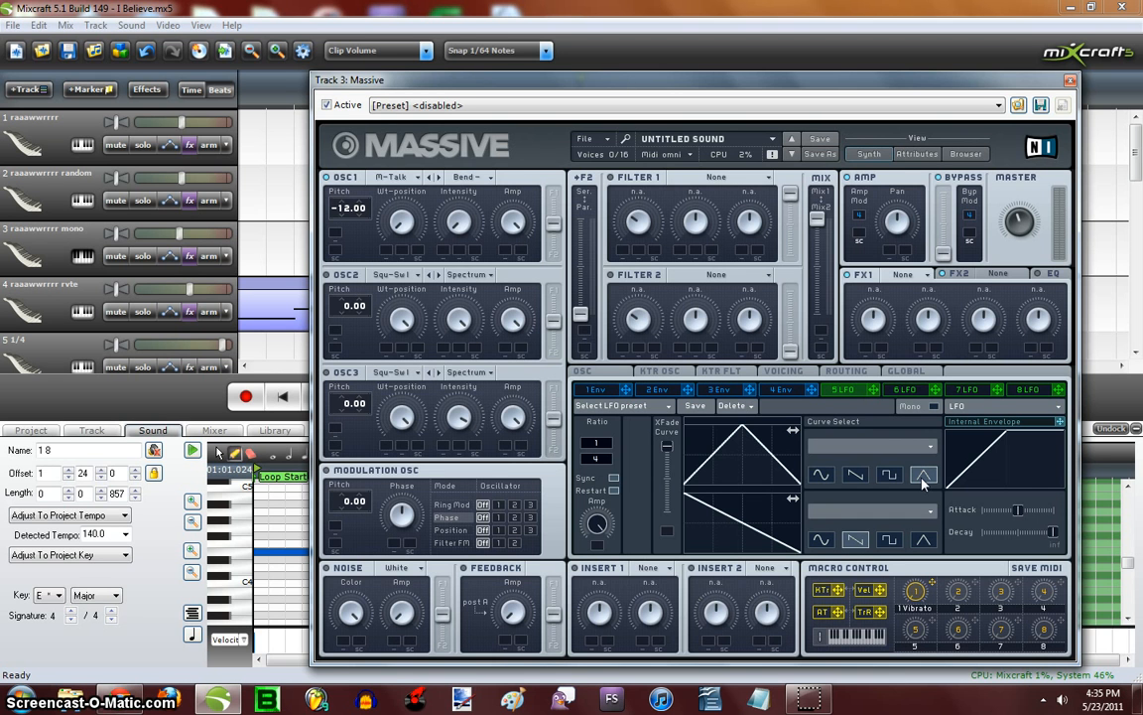
Assign LFO 5 to the first modulation slot of OSC1's Wt-position, set its modulation range and preview the clip.
{"action": "left_click", "coordinate": [874, 396]}
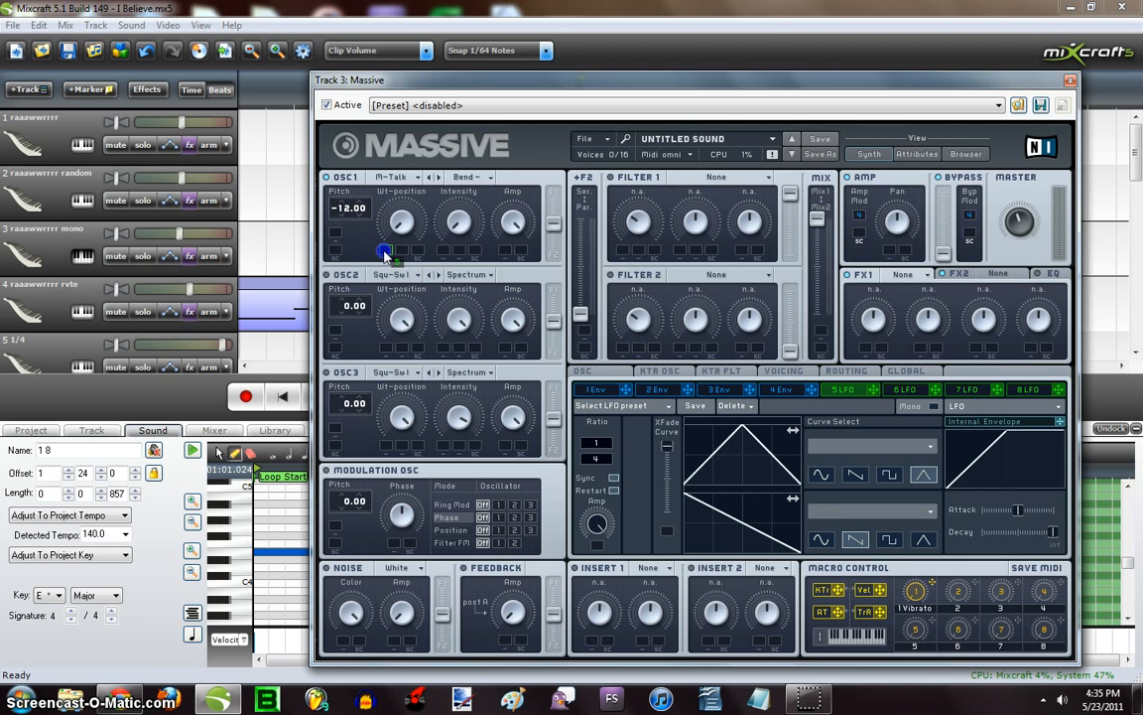
{"action": "left_click_drag", "start_coordinate": [388, 255], "coordinate": [387, 254]}
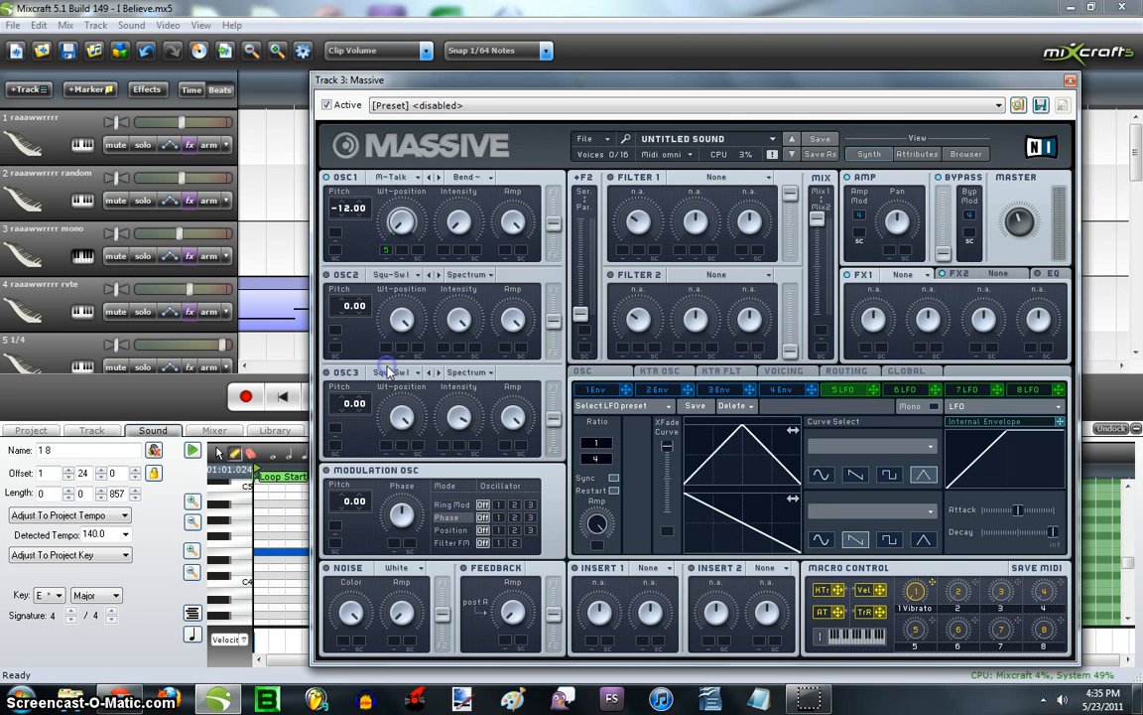
{"action": "left_click", "coordinate": [193, 451]}
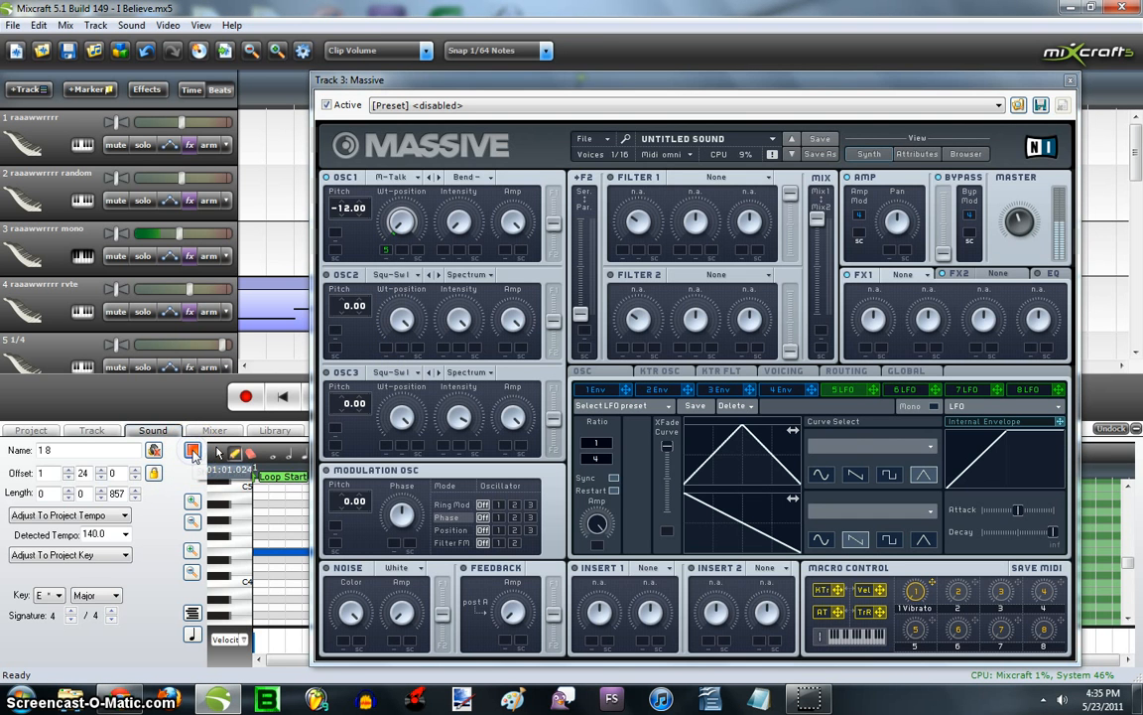
{"action": "left_click", "coordinate": [193, 451]}
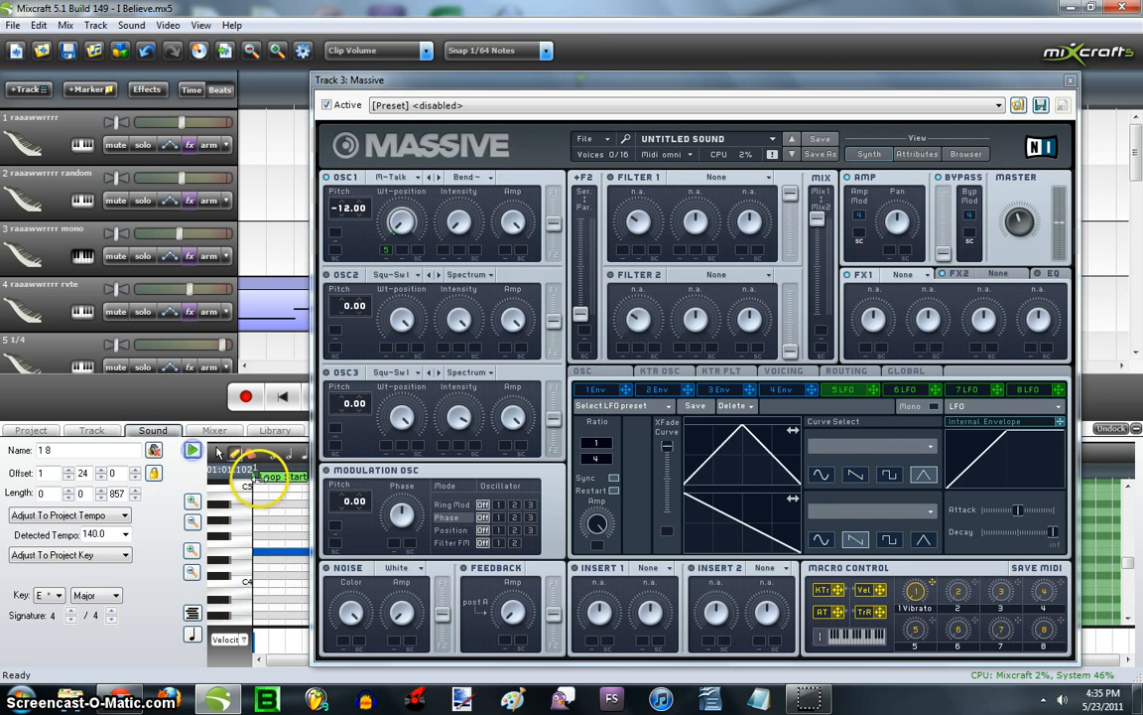
{"action": "left_click", "coordinate": [257, 472]}
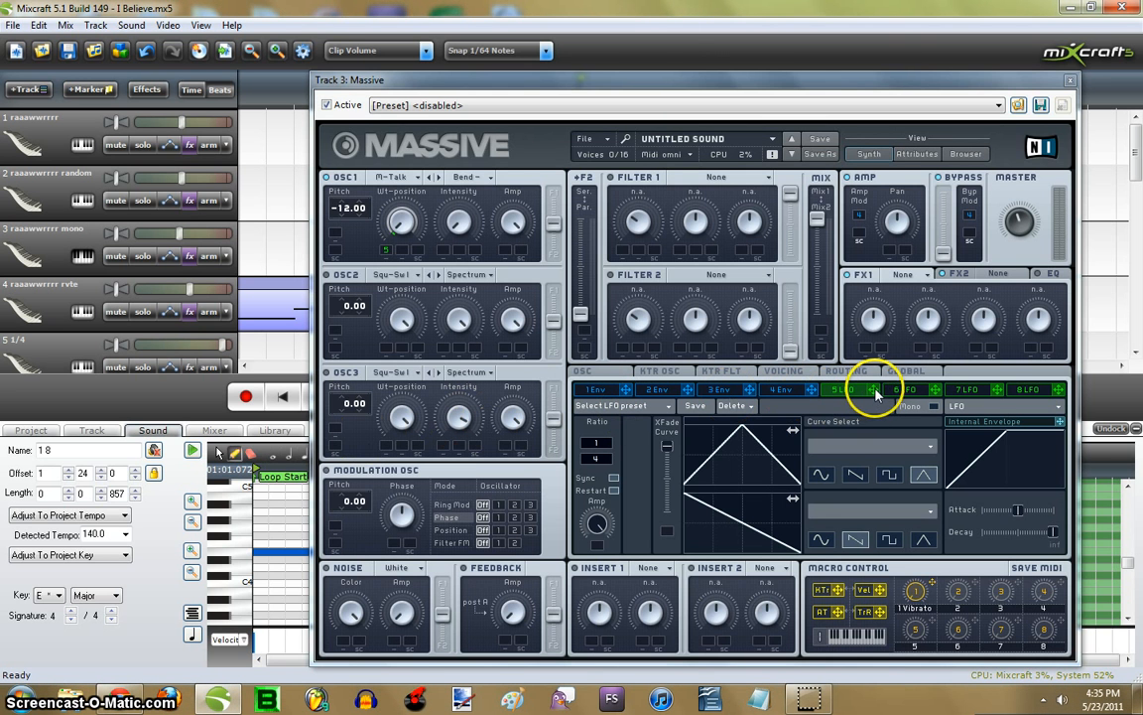
Assign LFO 5 to the first modulation slot of OSC1's Intensity, set its modulation range and preview the clip.
{"action": "left_click_drag", "start_coordinate": [874, 394], "coordinate": [759, 349]}
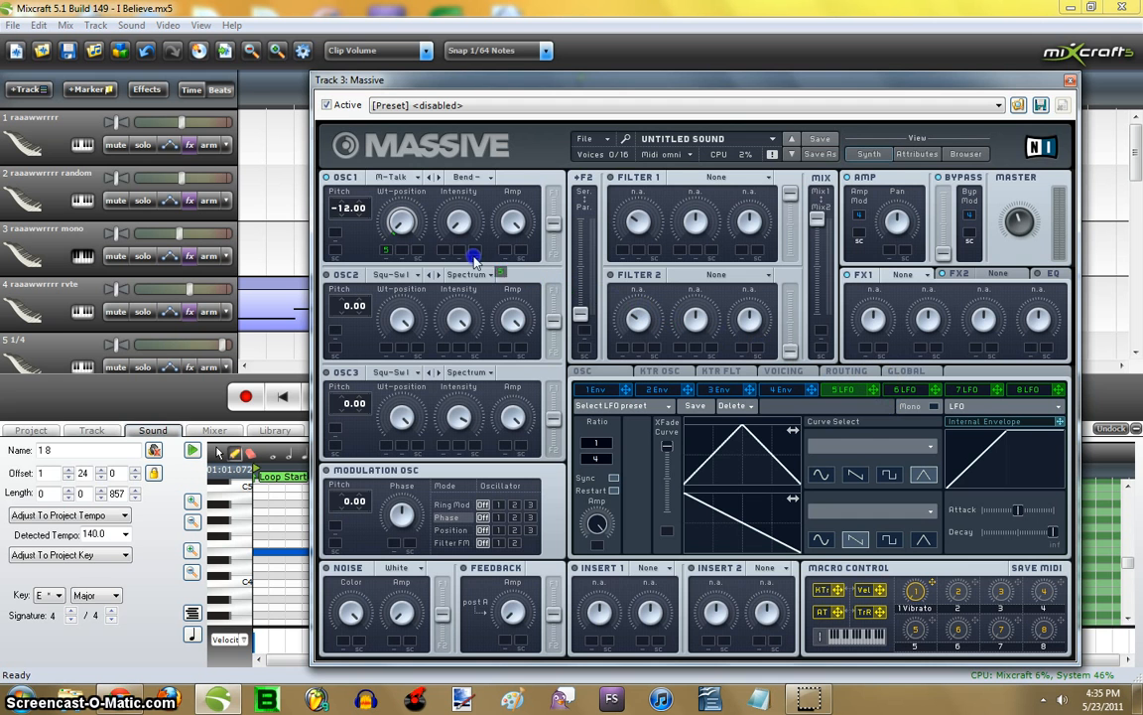
{"action": "left_click_drag", "start_coordinate": [444, 254], "coordinate": [444, 254]}
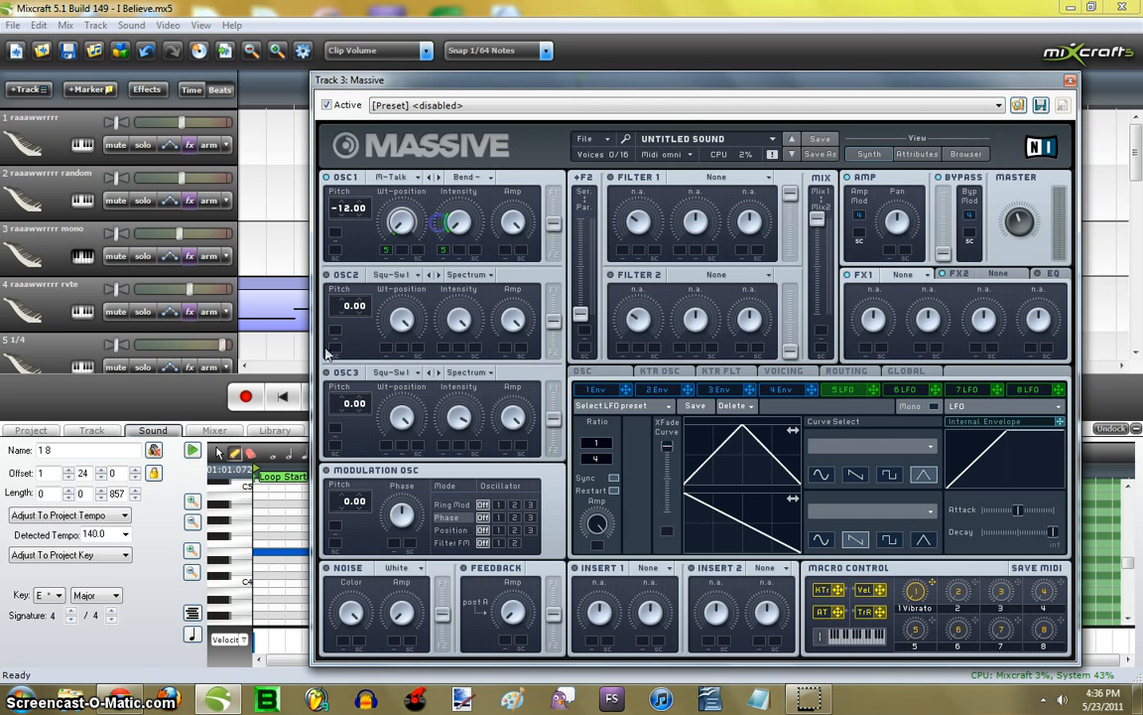
{"action": "left_click", "coordinate": [193, 451]}
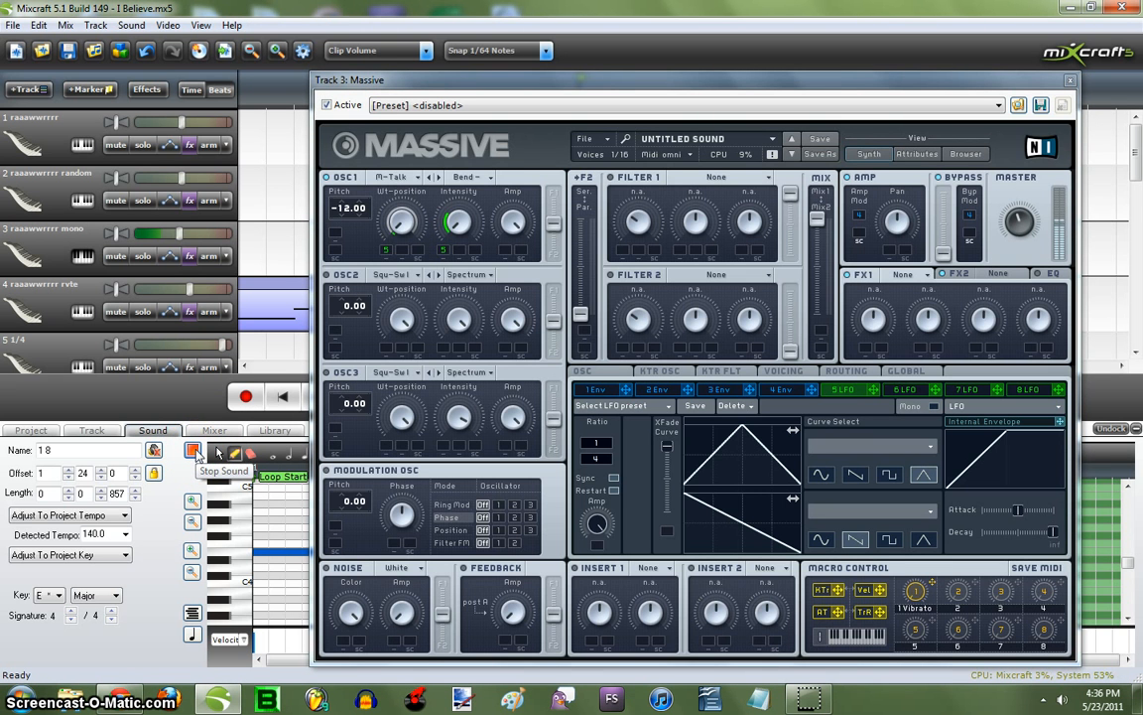
{"action": "left_click", "coordinate": [194, 452]}
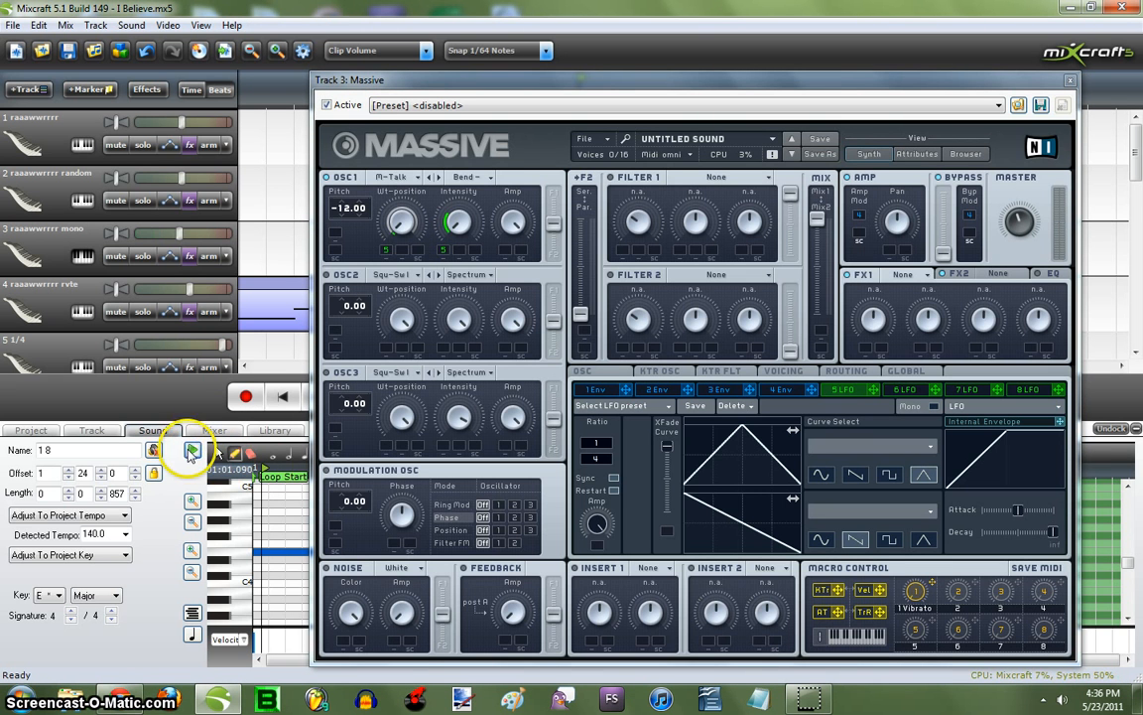
Reduce the LFO 5 modulation range on OSC1's Intensity while the clip plays.
{"action": "left_click", "coordinate": [193, 451]}
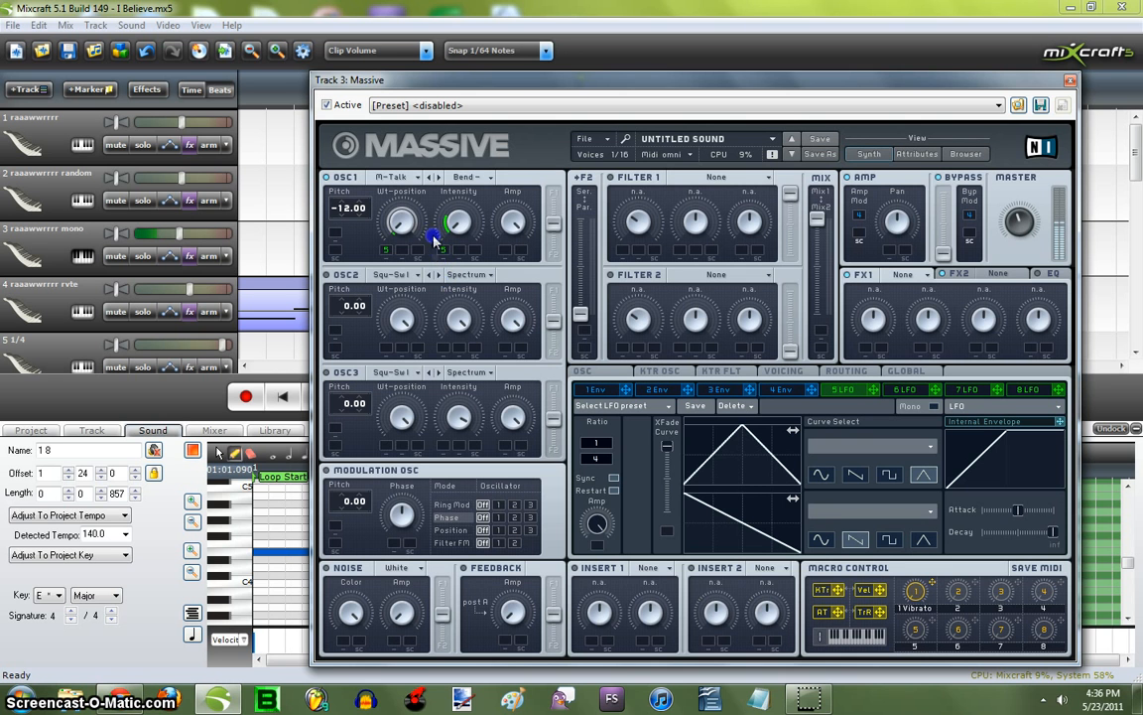
{"action": "left_click_drag", "start_coordinate": [434, 237], "coordinate": [361, 322]}
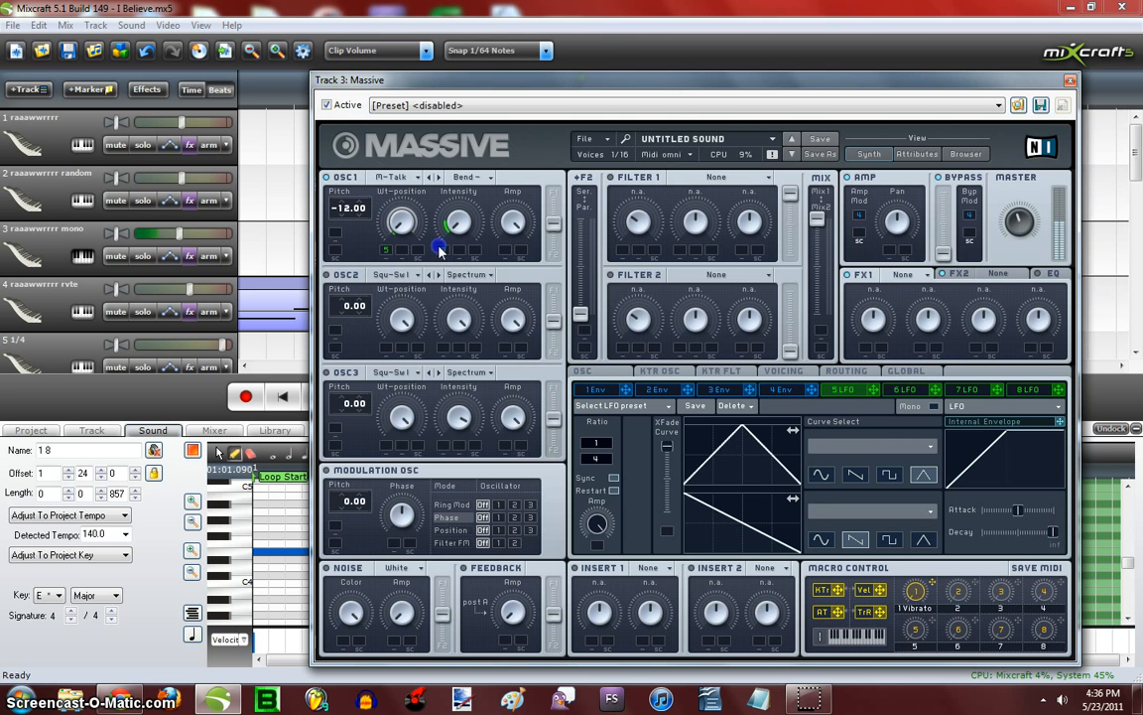
{"action": "left_click", "coordinate": [193, 449]}
{"action": "left_click", "coordinate": [248, 463]}
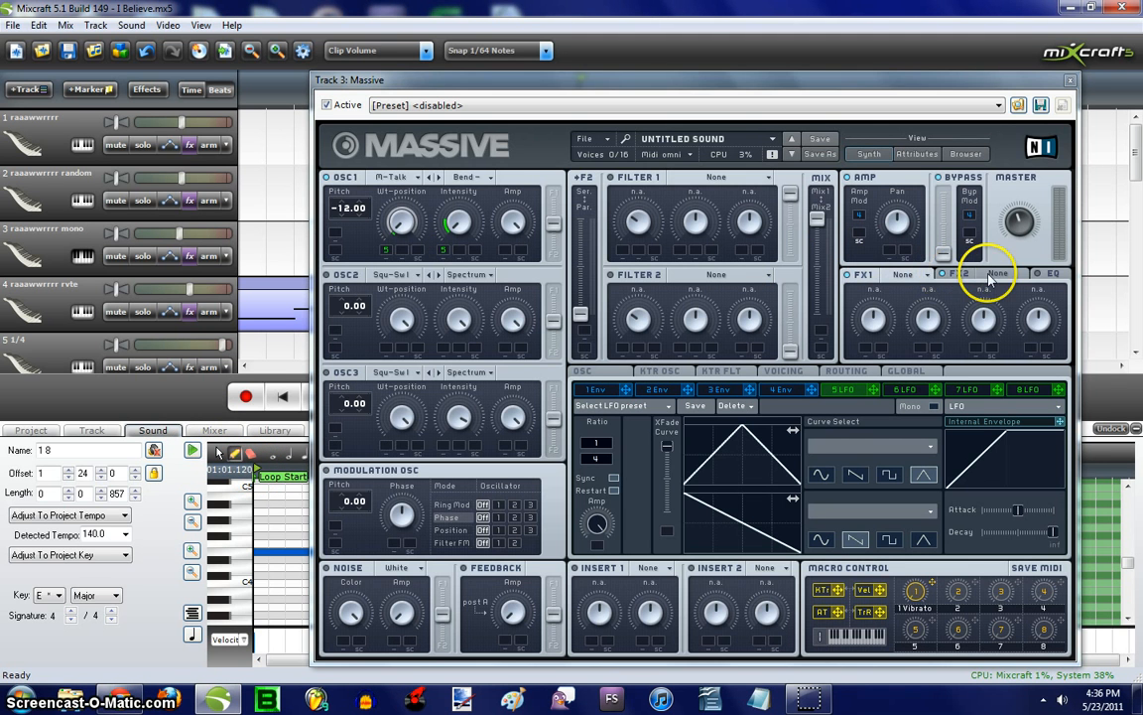
Set the FX1 effect to Tele Tube and preview the clip with it.
{"action": "left_click", "coordinate": [963, 279]}
{"action": "left_click", "coordinate": [946, 278]}
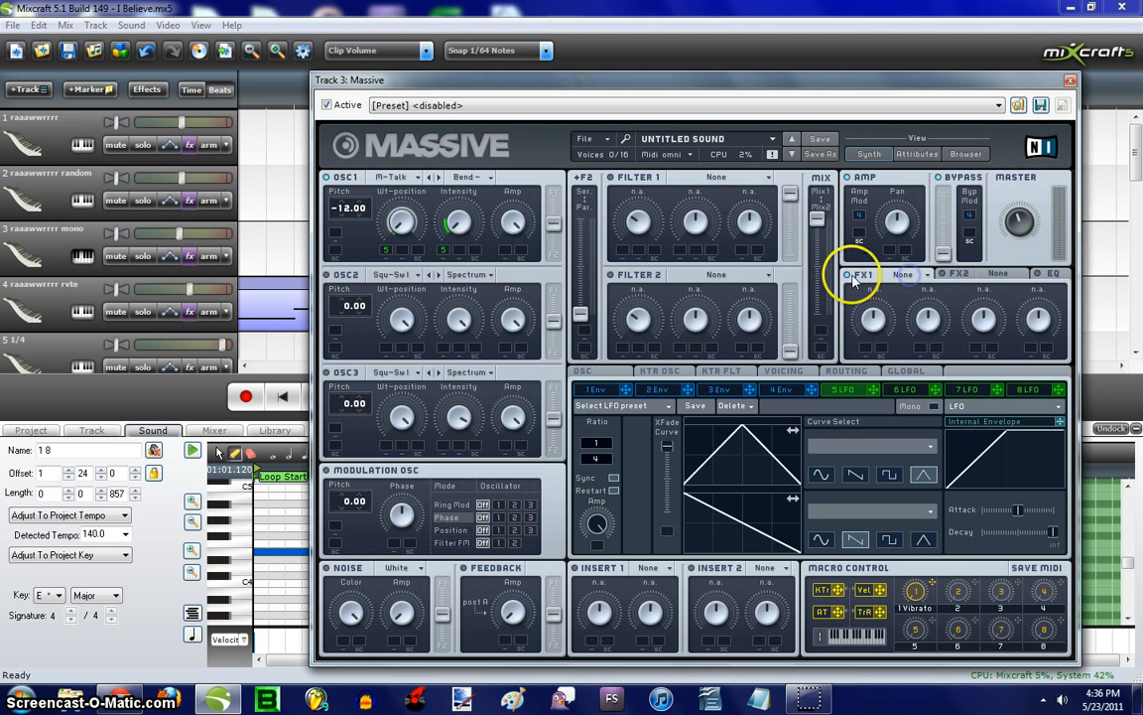
{"action": "left_click", "coordinate": [905, 275]}
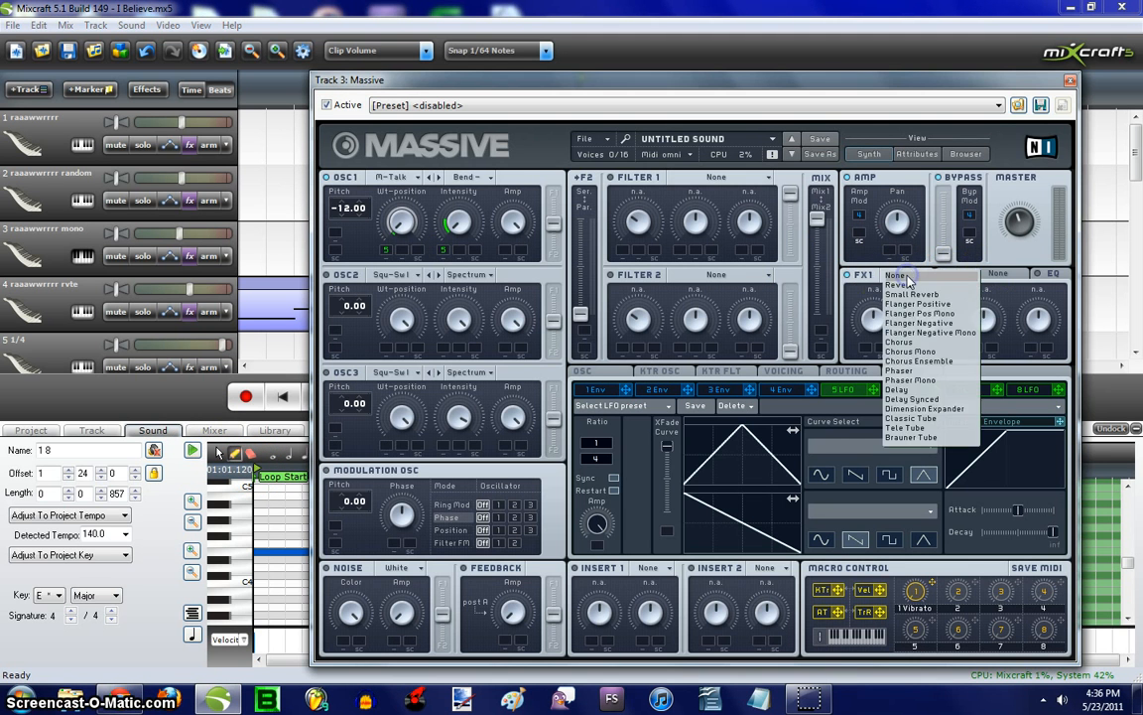
{"action": "left_click", "coordinate": [922, 428]}
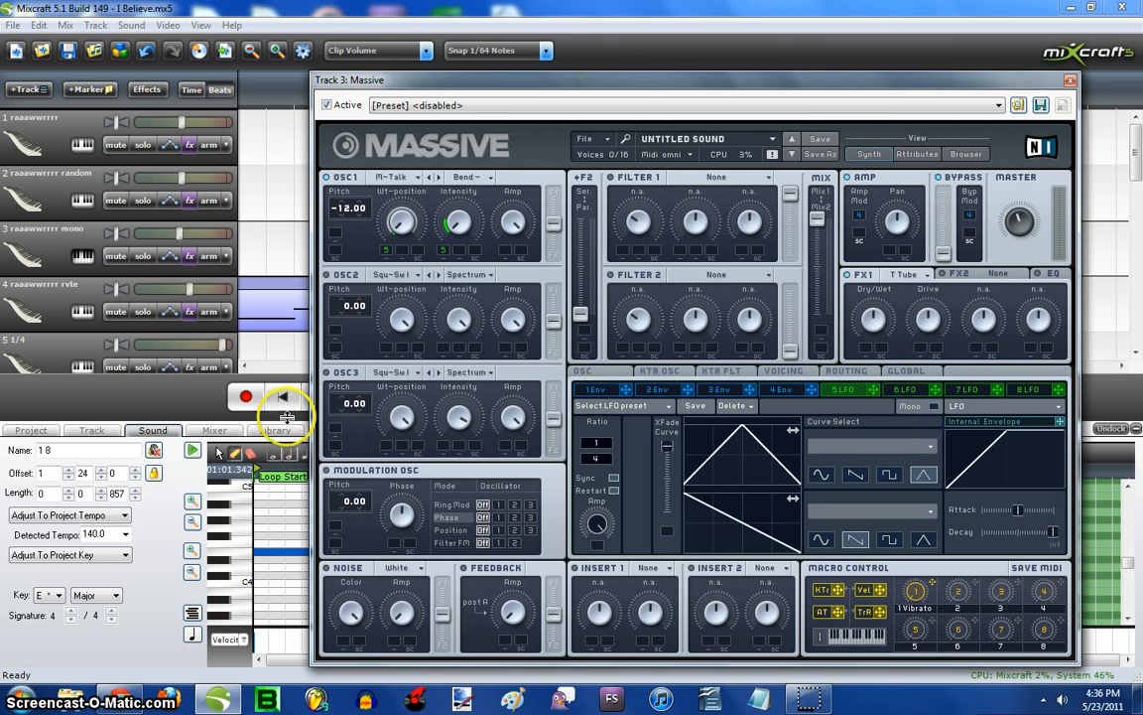
{"action": "left_click", "coordinate": [193, 451]}
{"action": "left_click", "coordinate": [194, 452]}
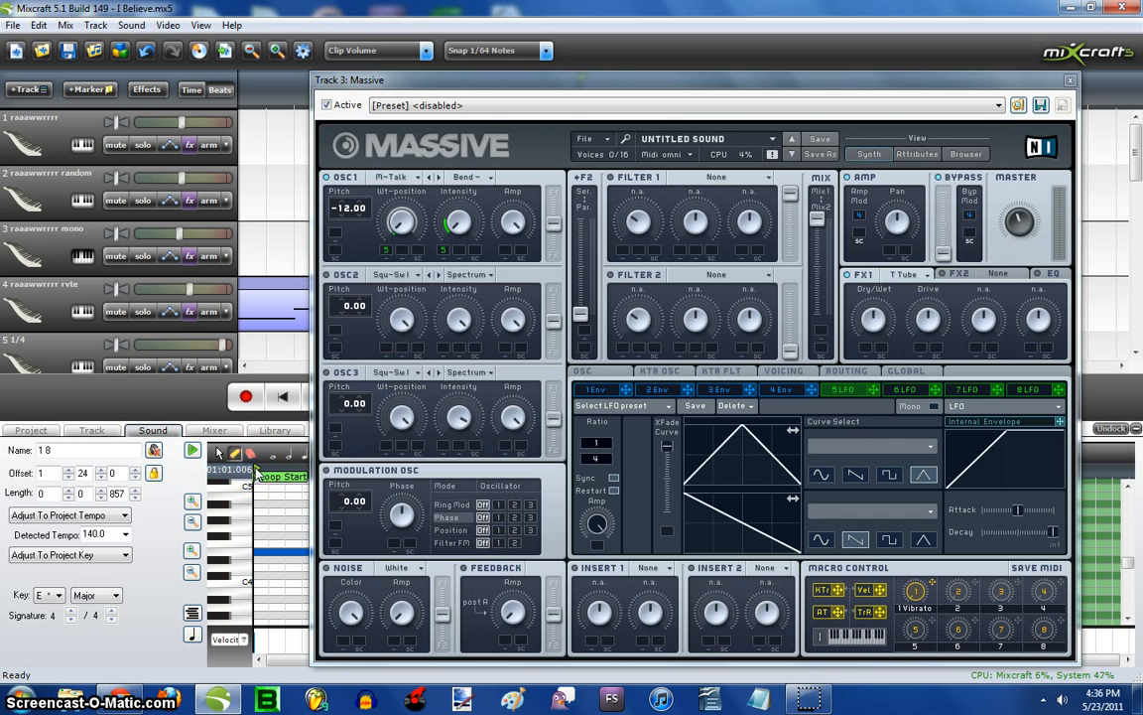
Try Dimension Expander as the FX2 effect, and switch FX2 off.
{"action": "left_click", "coordinate": [959, 276]}
{"action": "left_click", "coordinate": [990, 276]}
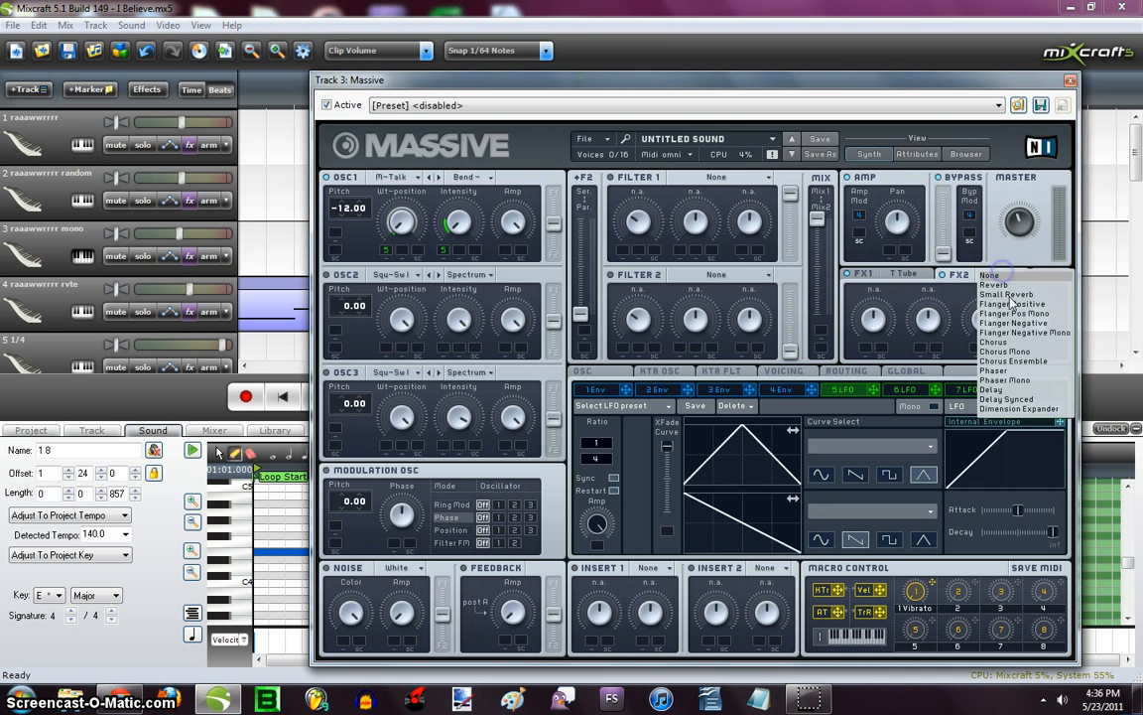
{"action": "left_click", "coordinate": [933, 385]}
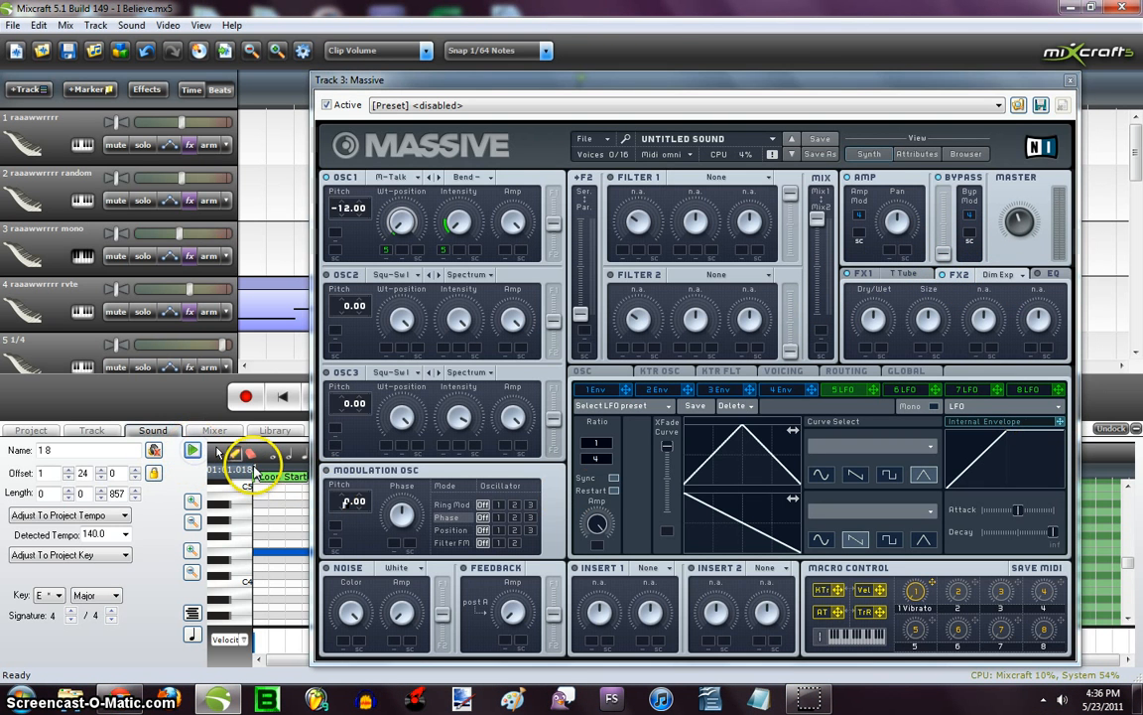
{"action": "left_click", "coordinate": [949, 278]}
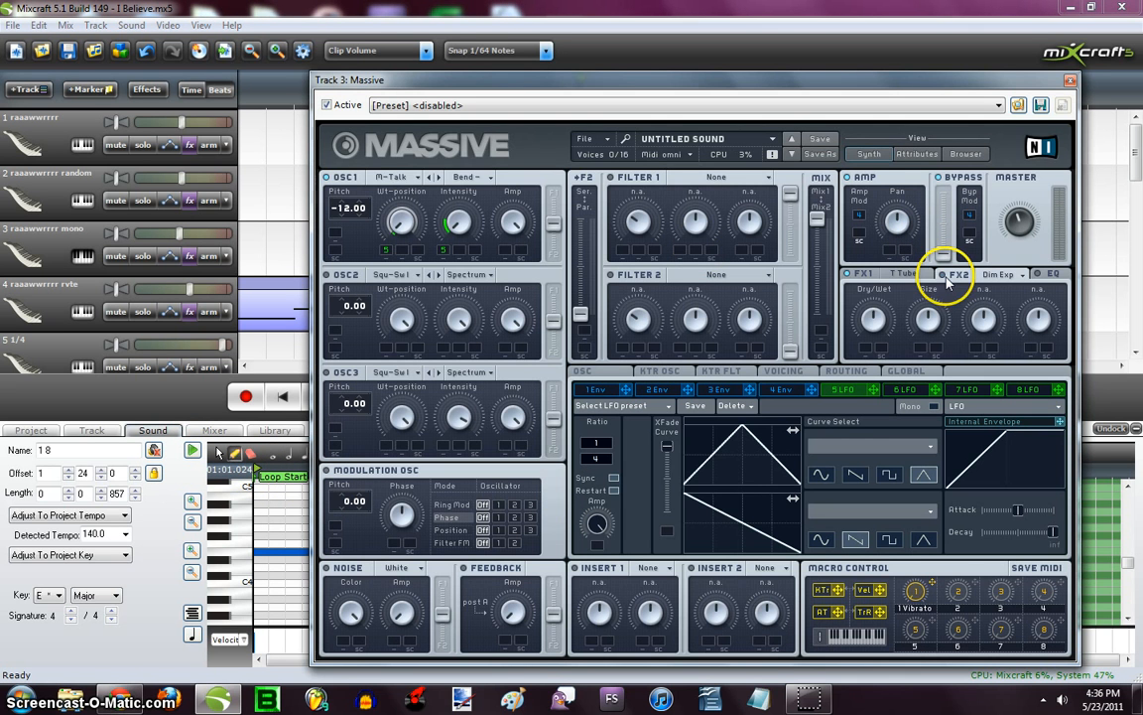
Switch on the EQ, raise its Boost and Frequency, and preview the clip.
{"action": "left_click", "coordinate": [1055, 276]}
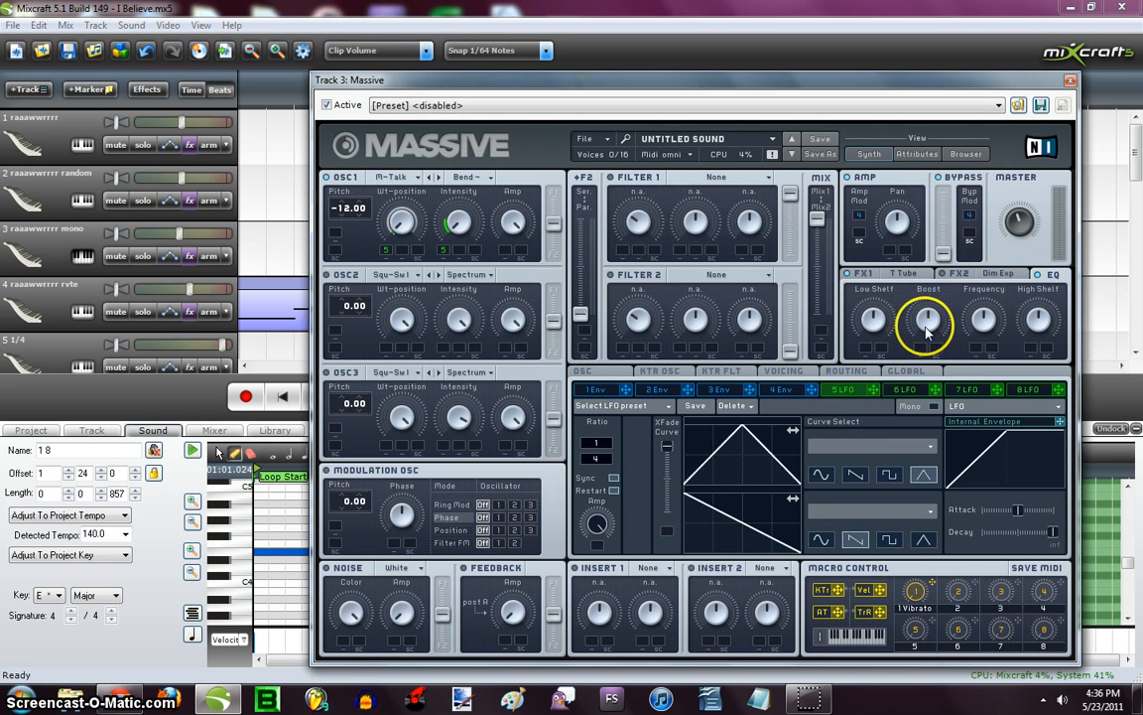
{"action": "left_click_drag", "start_coordinate": [926, 326], "coordinate": [924, 294]}
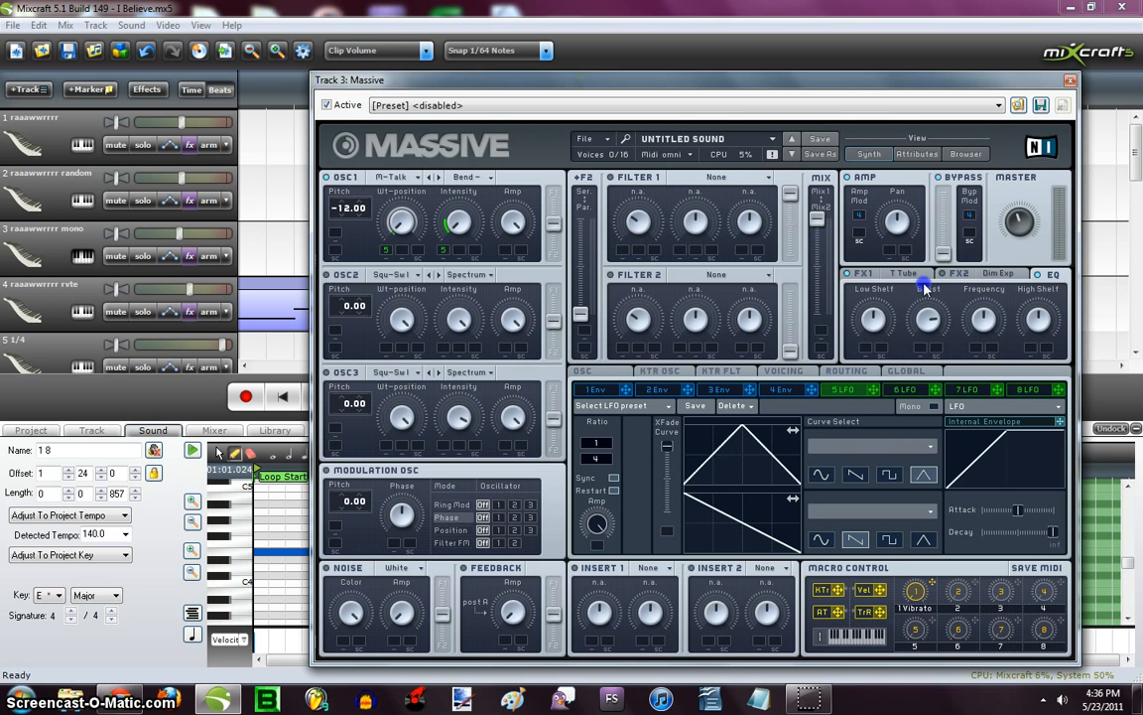
{"action": "left_click_drag", "start_coordinate": [984, 318], "coordinate": [979, 294]}
{"action": "left_click", "coordinate": [193, 452]}
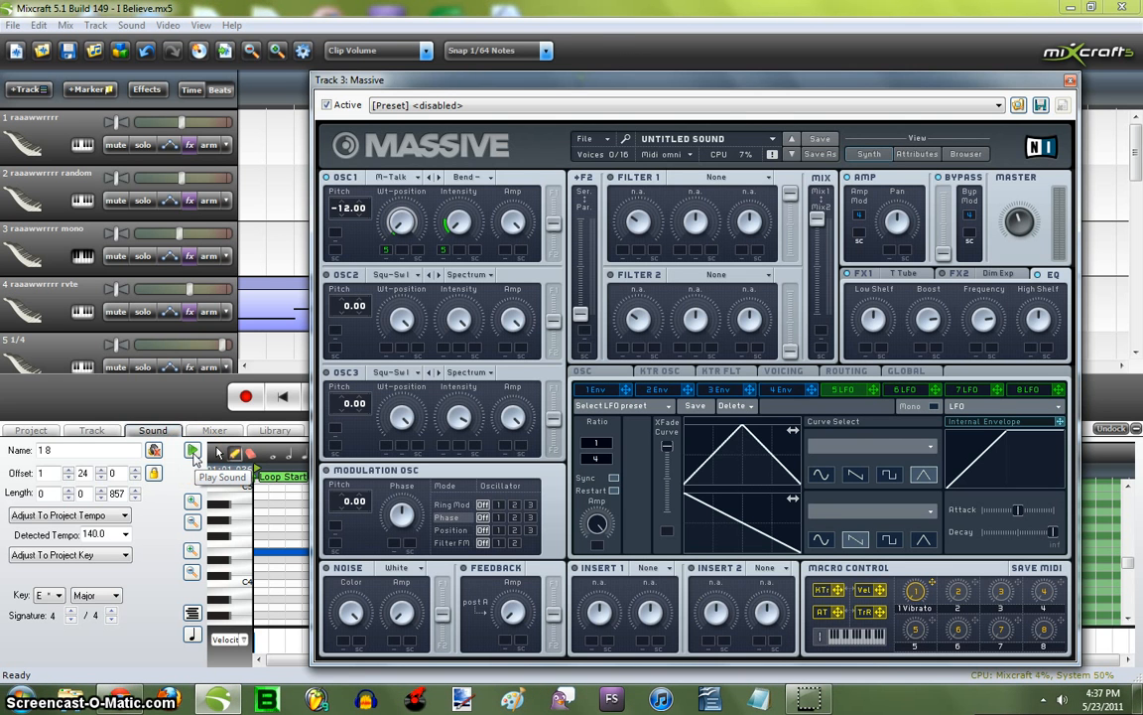
Preview the clip with the EQ applied while checking LFO 5's Ratio setting, and stop playback.
{"action": "left_click", "coordinate": [193, 452]}
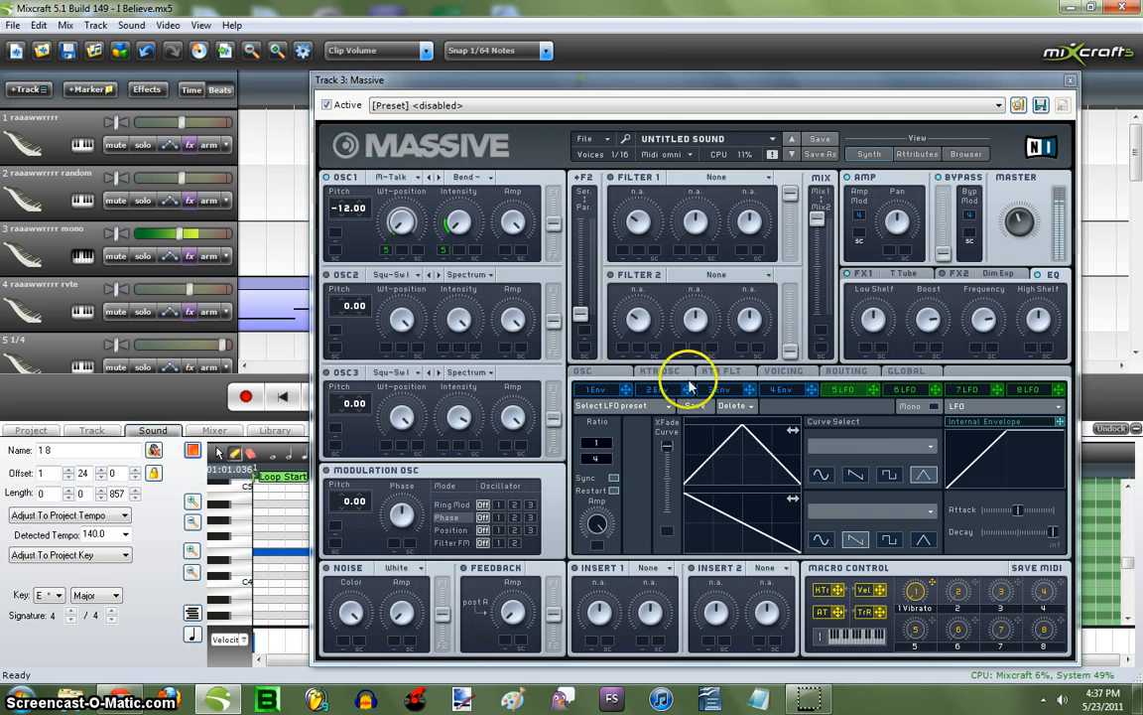
{"action": "left_click", "coordinate": [840, 393]}
{"action": "left_click", "coordinate": [596, 458]}
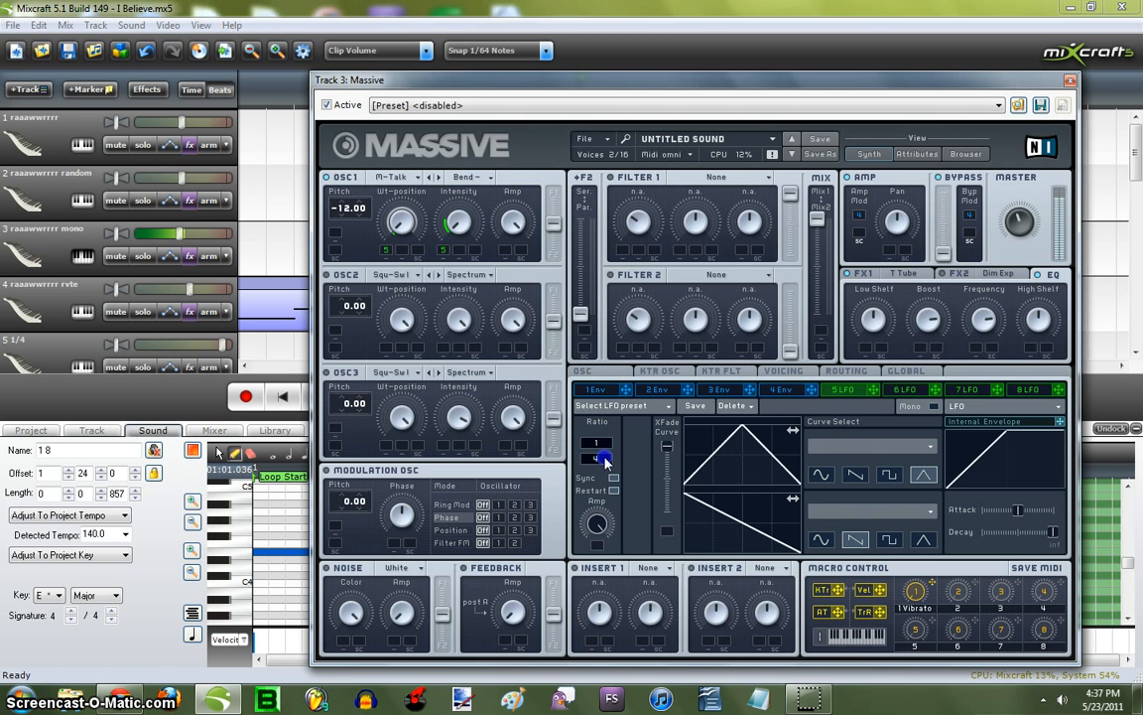
{"action": "left_click", "coordinate": [192, 452]}
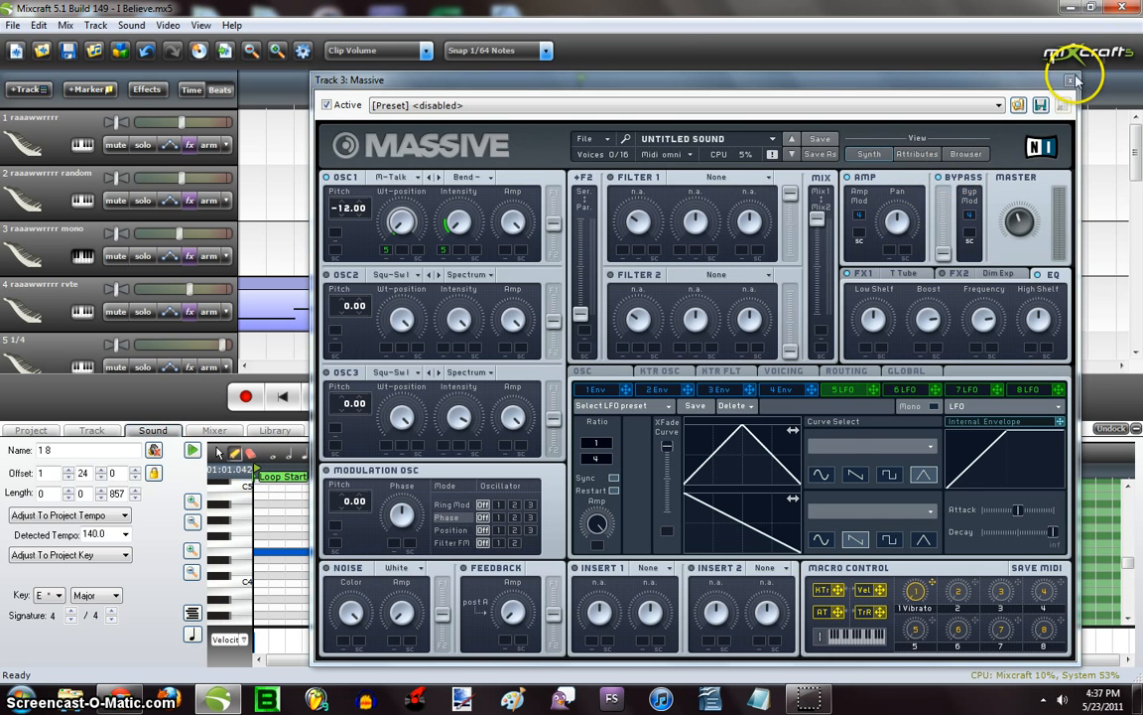
Close the Massive editor, move the track's instrument dialog aside, and save the project.
{"action": "left_click", "coordinate": [1012, 78]}
{"action": "left_click_drag", "start_coordinate": [1003, 79], "coordinate": [976, 50]}
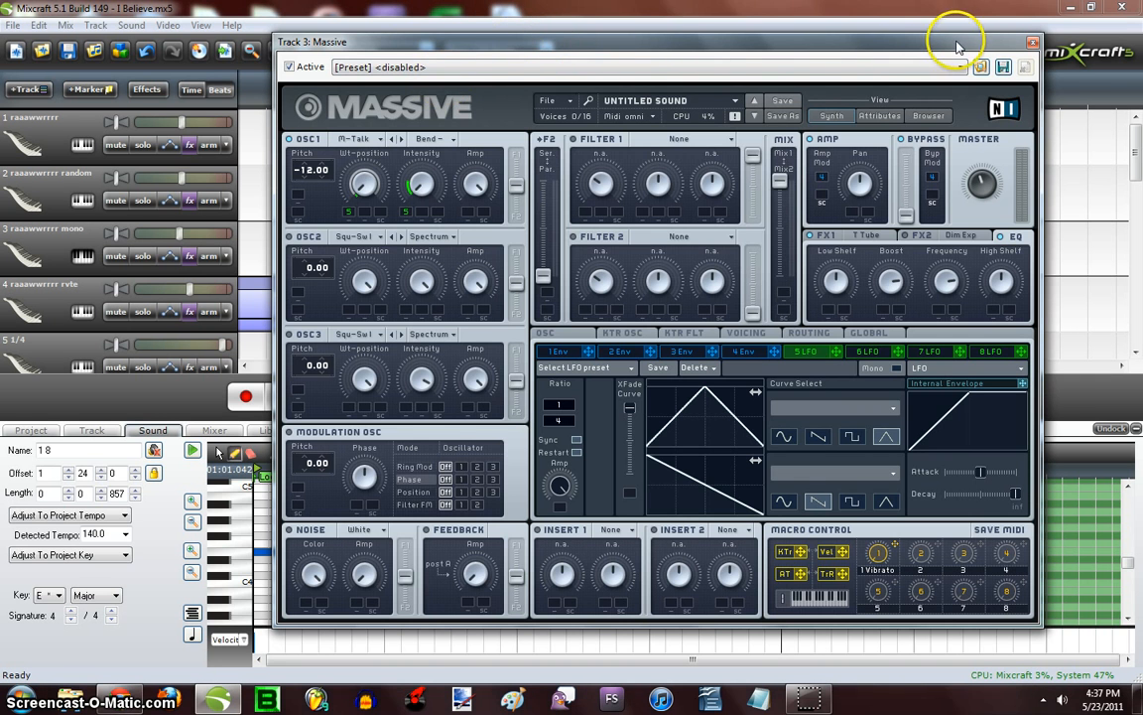
{"action": "left_click", "coordinate": [1033, 44]}
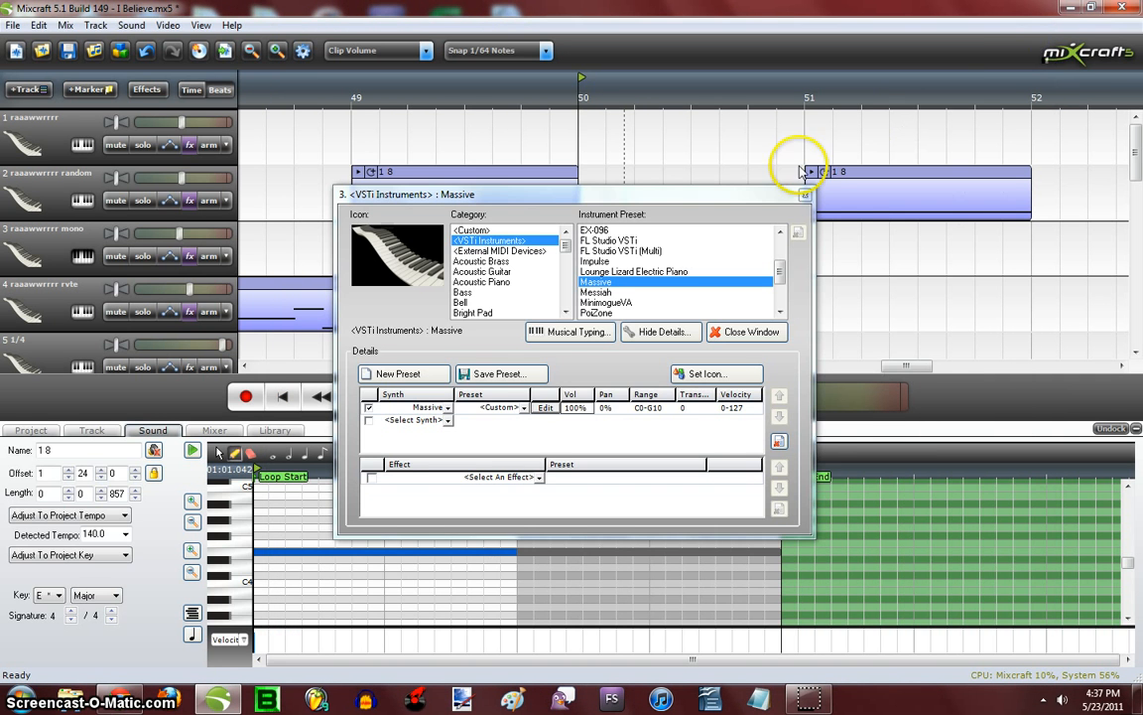
{"action": "left_click_drag", "start_coordinate": [523, 194], "coordinate": [531, 159]}
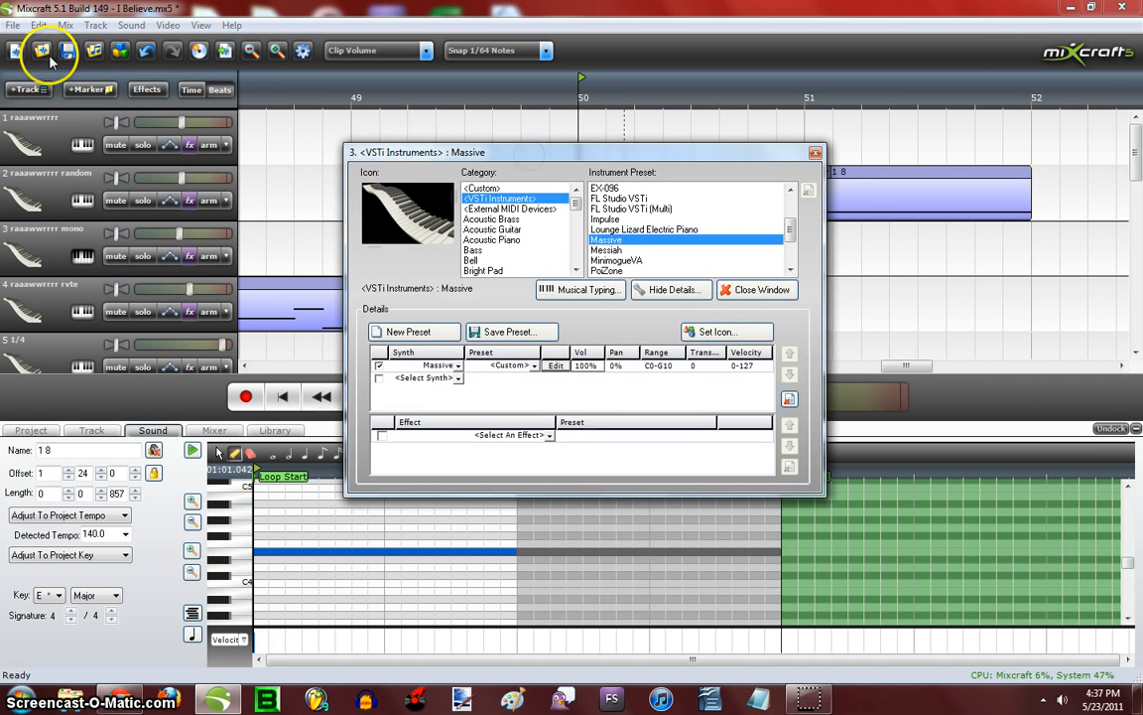
{"action": "left_click", "coordinate": [66, 49]}
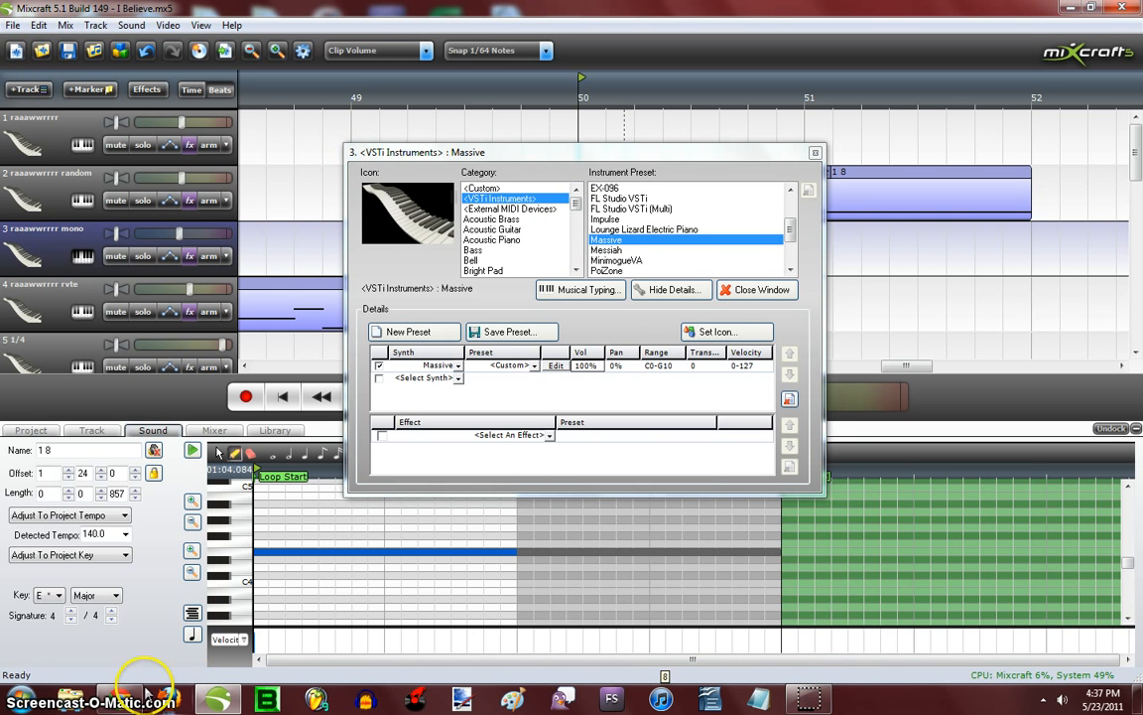
{"action": "left_click", "coordinate": [491, 154]}
{"action": "left_click_drag", "start_coordinate": [491, 154], "coordinate": [492, 144]}
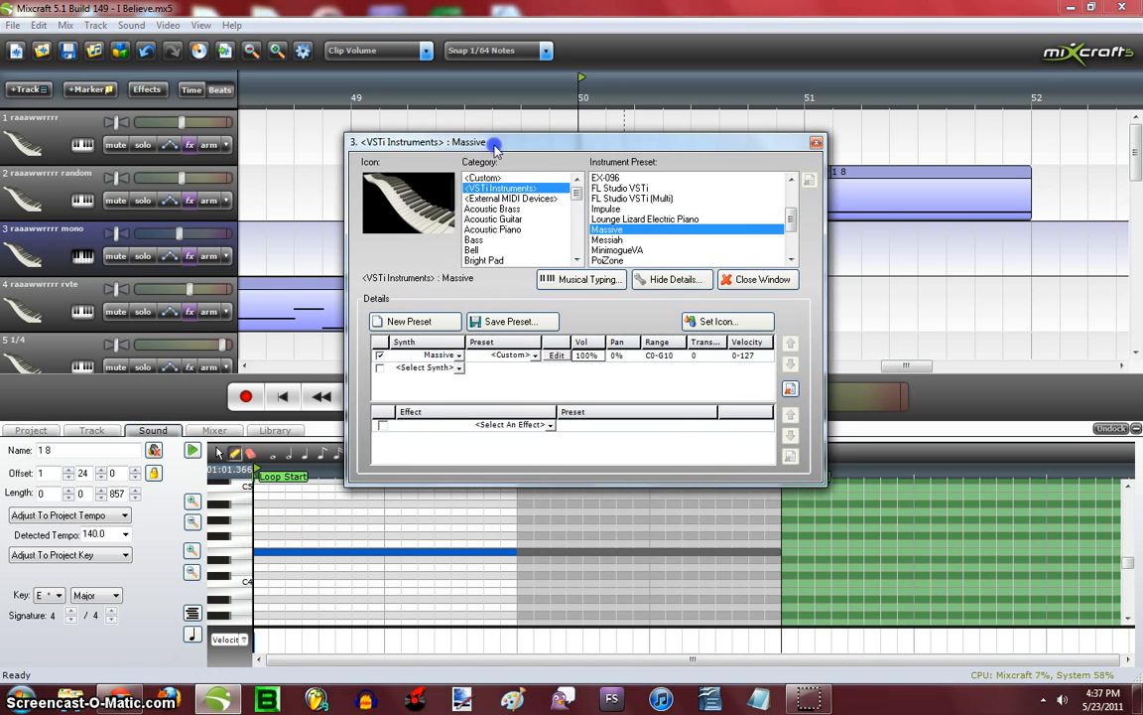